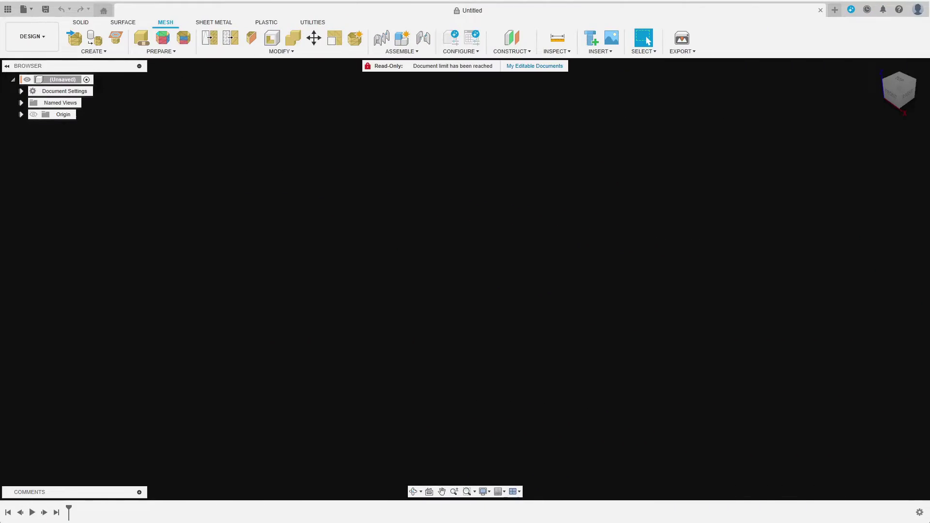
# Insert Mug.stl from the computer into the new design as a mesh body.
pyautogui.click(72, 41)
pyautogui.click(340, 363)
pyautogui.click(111, 80)
pyautogui.doubleClick(111, 80)
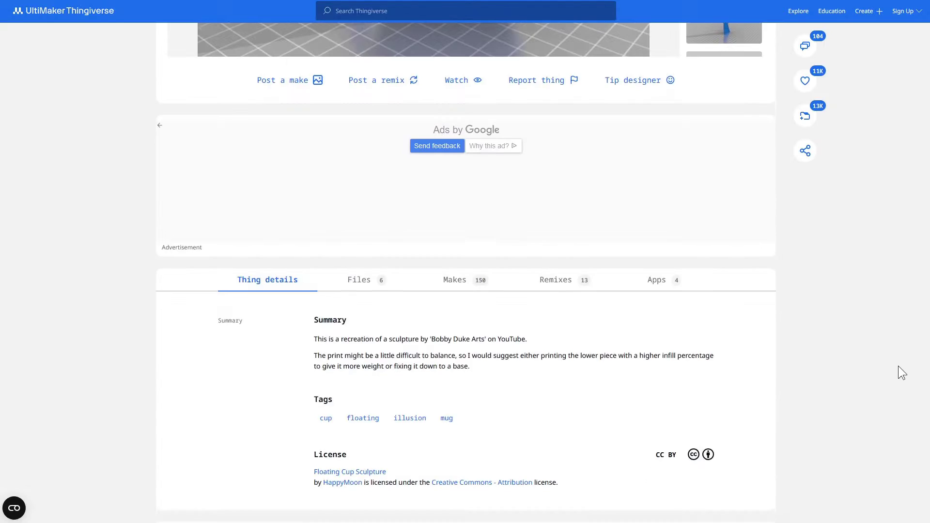
pyautogui.scroll(2, 898, 372)
pyautogui.scroll(3, 902, 365)
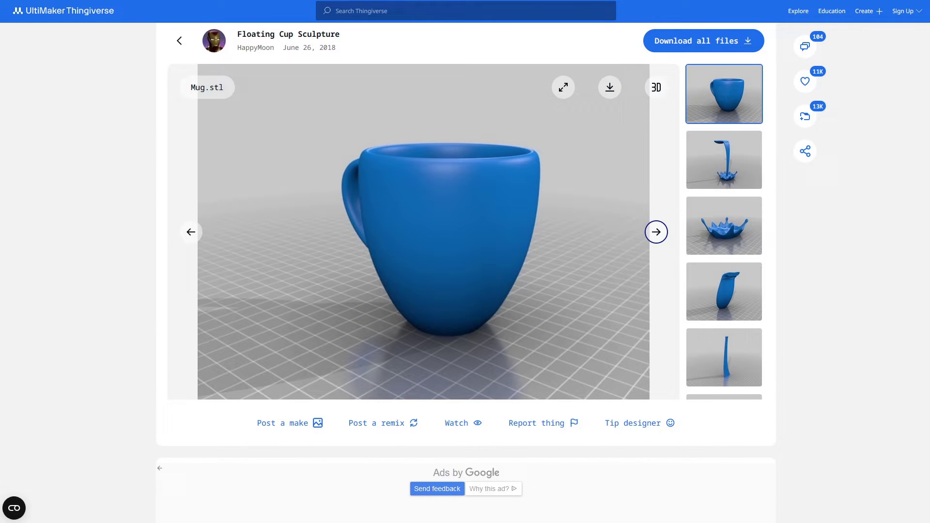
# Step the Thingiverse carousel through the Mug, Splash and Stream model previews.
pyautogui.click(656, 233)
pyautogui.click(657, 232)
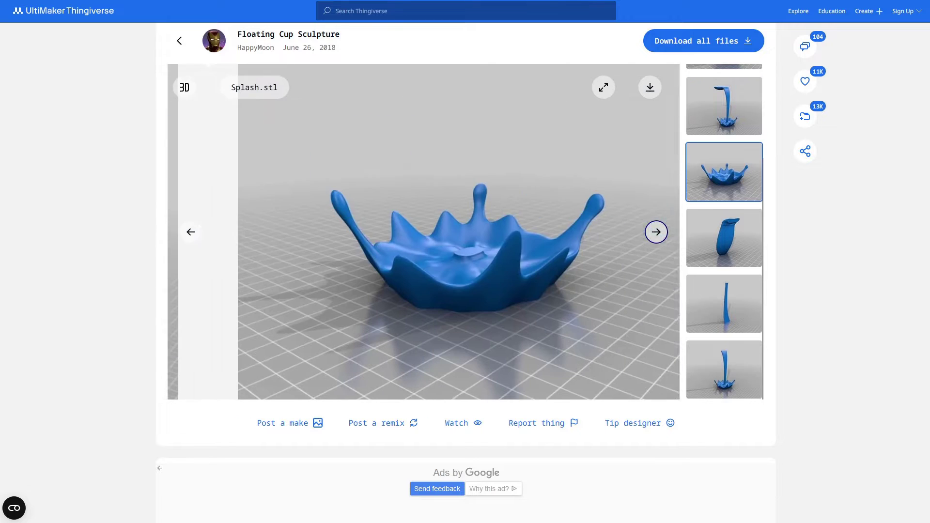
pyautogui.click(656, 233)
pyautogui.click(657, 232)
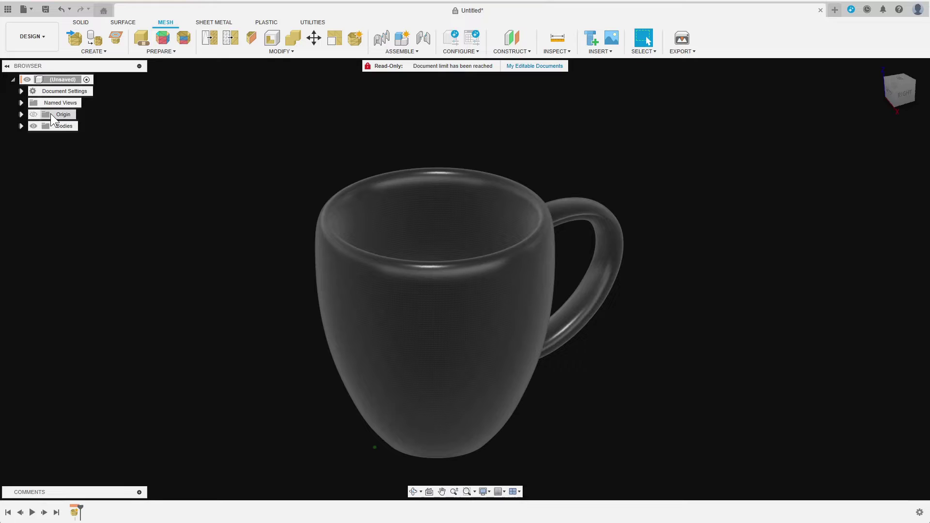
# Turn off design history capture for the root design, accepting the warning.
pyautogui.rightClick(61, 79)
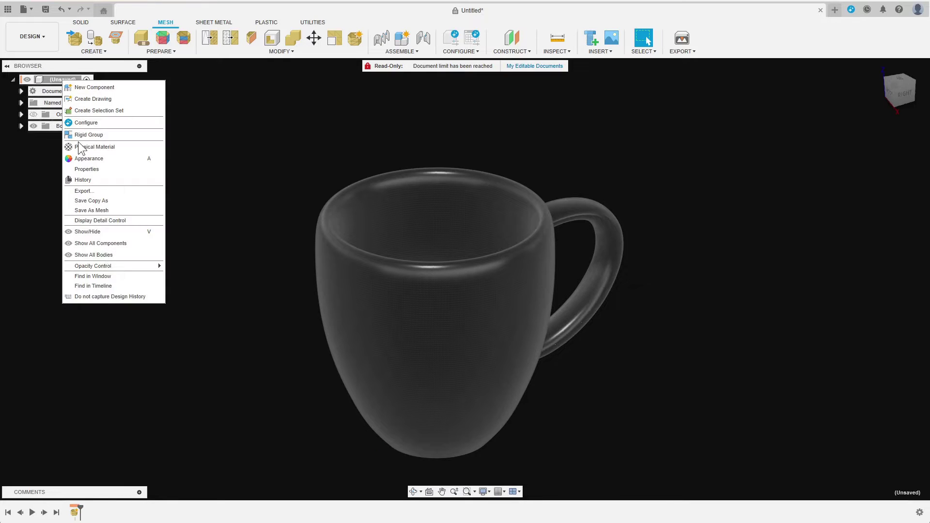
pyautogui.click(108, 298)
pyautogui.click(115, 294)
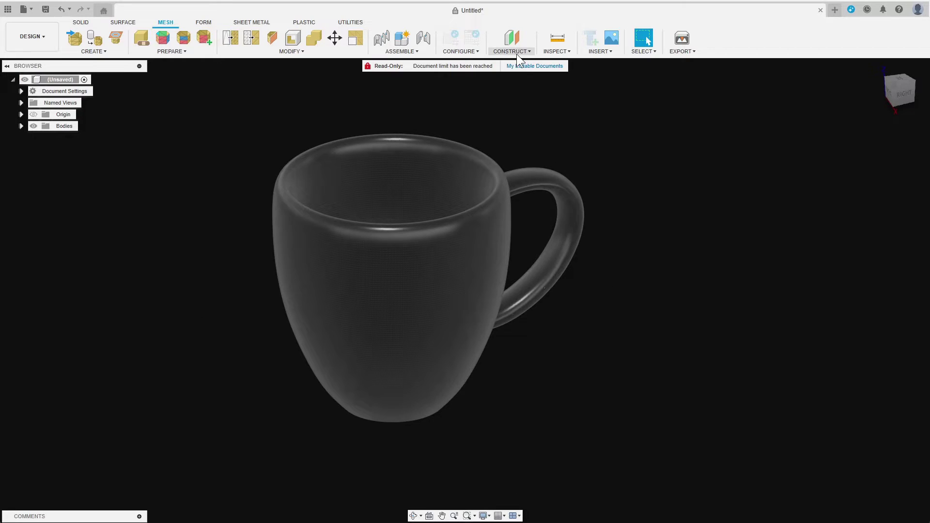
# Build a three-point construction plane on the mug's side, then re-enable history capture.
pyautogui.click(516, 54)
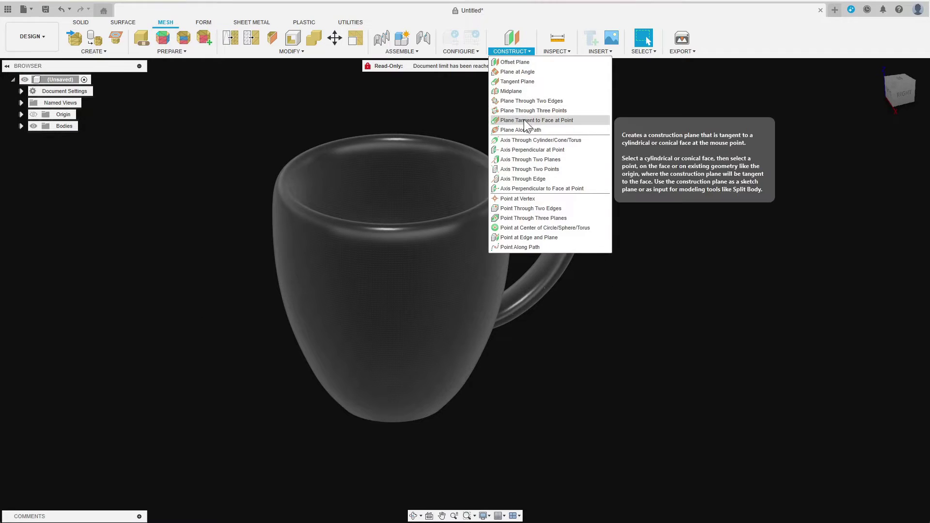
pyautogui.click(533, 111)
pyautogui.click(341, 208)
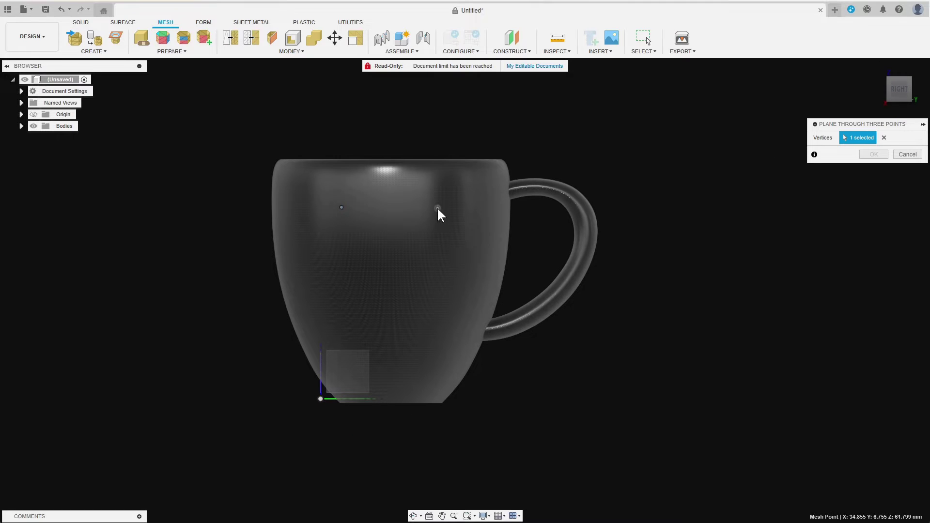
pyautogui.click(389, 362)
pyautogui.click(873, 154)
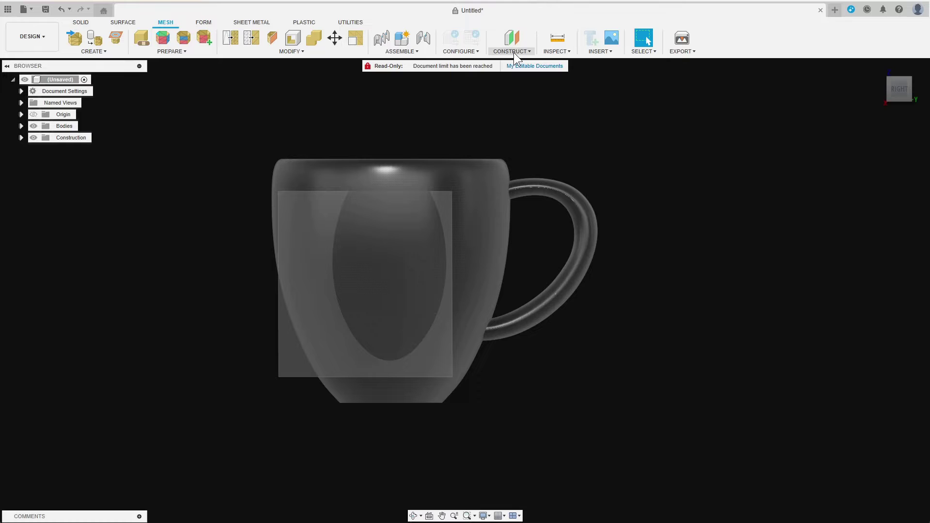
pyautogui.rightClick(63, 80)
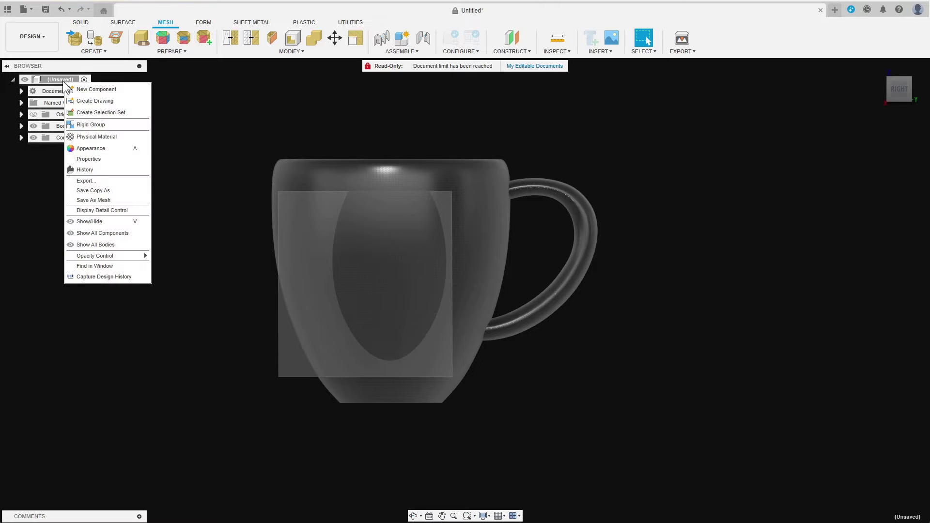
pyautogui.click(87, 274)
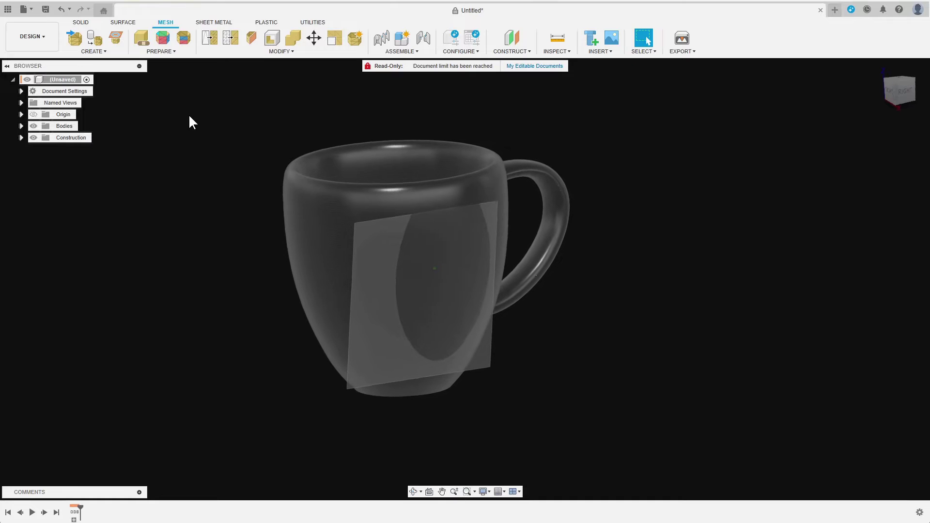
# Offset a second construction plane about -5.48 mm from the first plane's face.
pyautogui.click(522, 49)
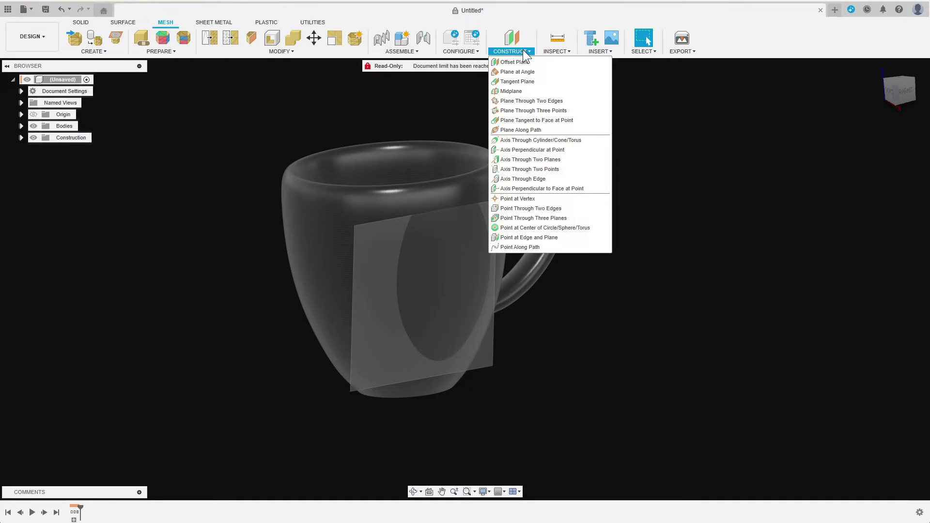
pyautogui.click(516, 61)
pyautogui.click(378, 261)
pyautogui.moveTo(378, 261); pyautogui.dragTo(384, 254)
pyautogui.press('Return')
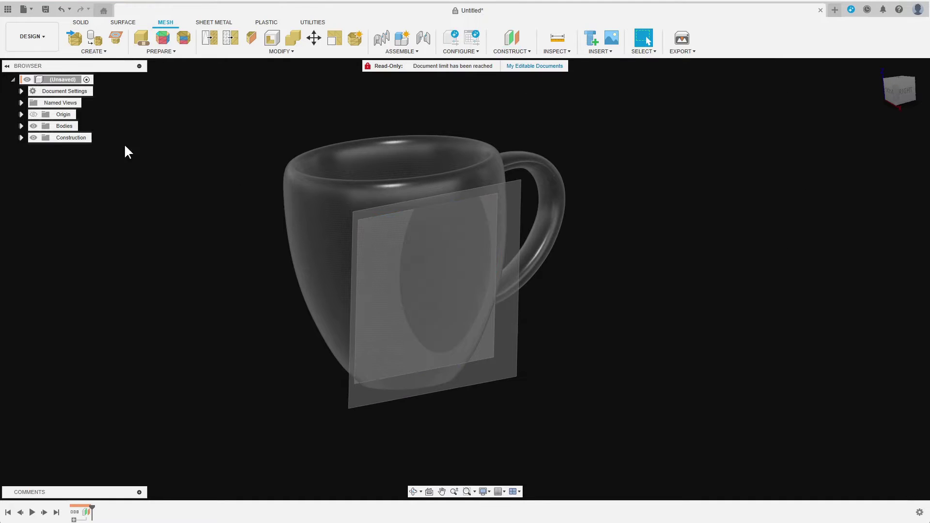
pyautogui.click(21, 138)
pyautogui.click(123, 22)
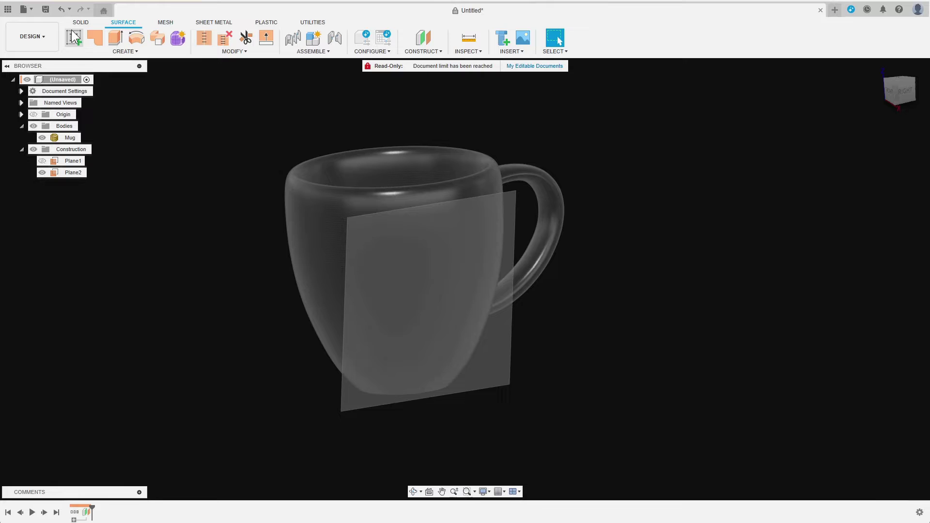
# Start a sketch on Plane2 and insert the gp logo SVG file.
pyautogui.click(74, 38)
pyautogui.click(427, 295)
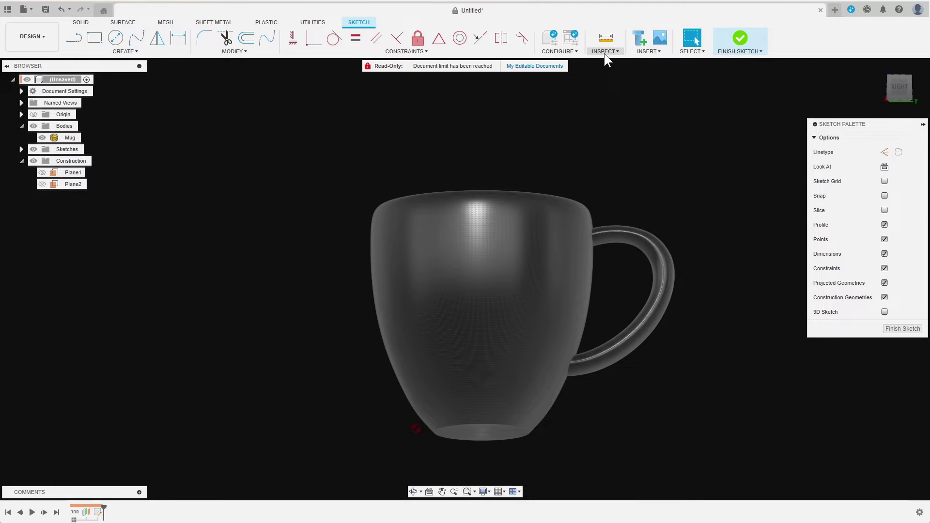
pyautogui.click(647, 52)
pyautogui.click(662, 106)
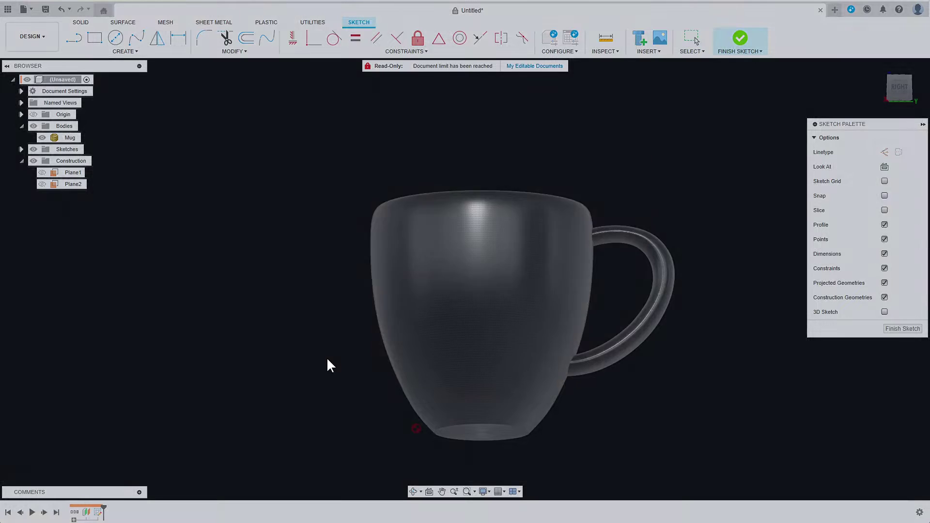
pyautogui.click(145, 80)
pyautogui.click(488, 245)
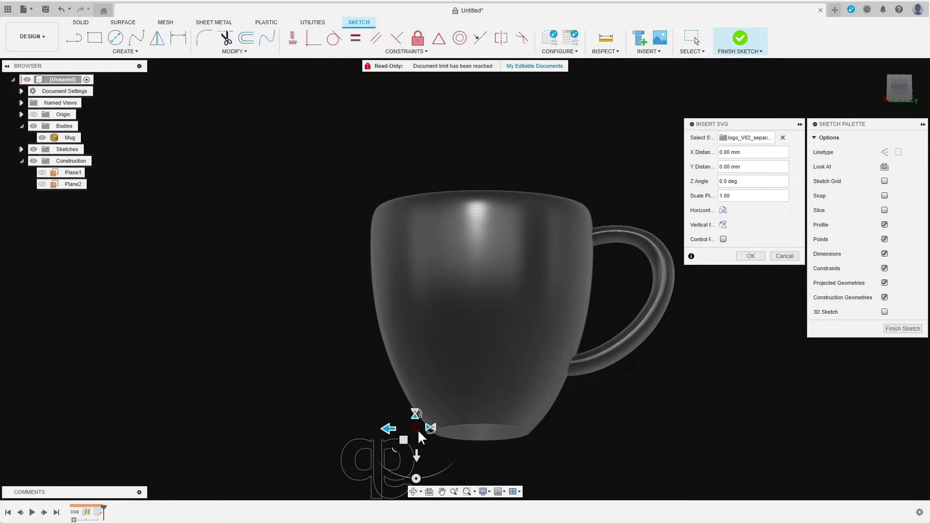
# Move and enlarge the logo over the mug's side, then finish the sketch.
pyautogui.moveTo(420, 431); pyautogui.dragTo(435, 374, button='middle')
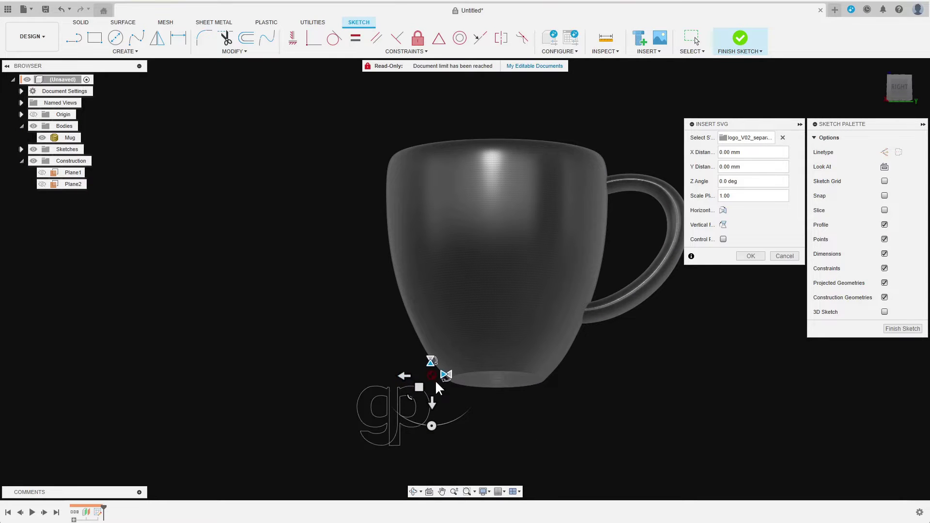
pyautogui.moveTo(419, 388)
pyautogui.mouseDown()
pyautogui.moveTo(512, 217)
pyautogui.moveTo(547, 198)
pyautogui.moveTo(565, 174)
pyautogui.mouseUp()
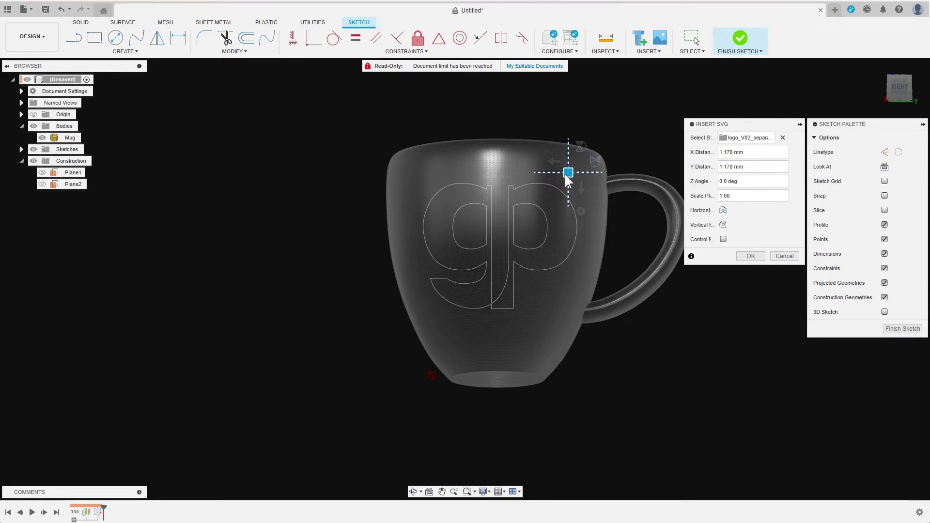
pyautogui.click(752, 256)
pyautogui.click(903, 328)
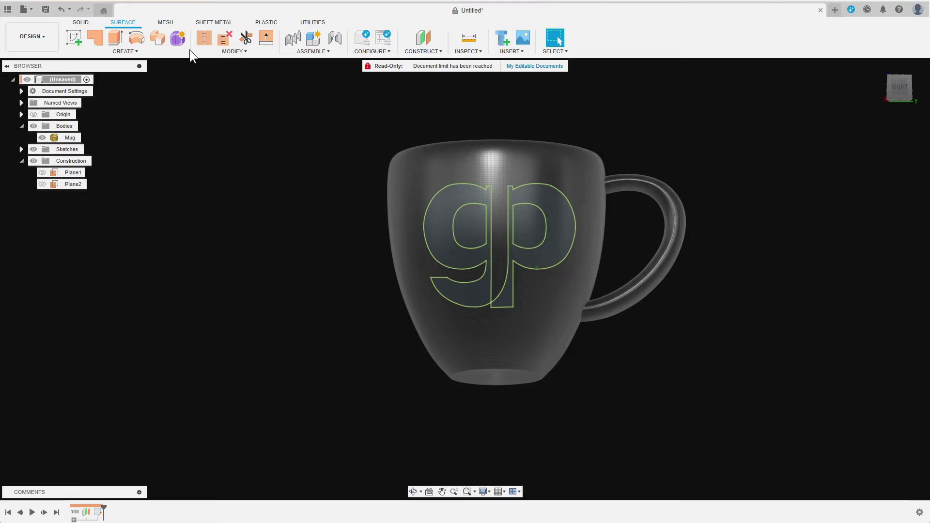
# Draw a center-rectangle form plane, 6 by 6 faces, about 71 by 62 mm over the logo.
pyautogui.click(179, 38)
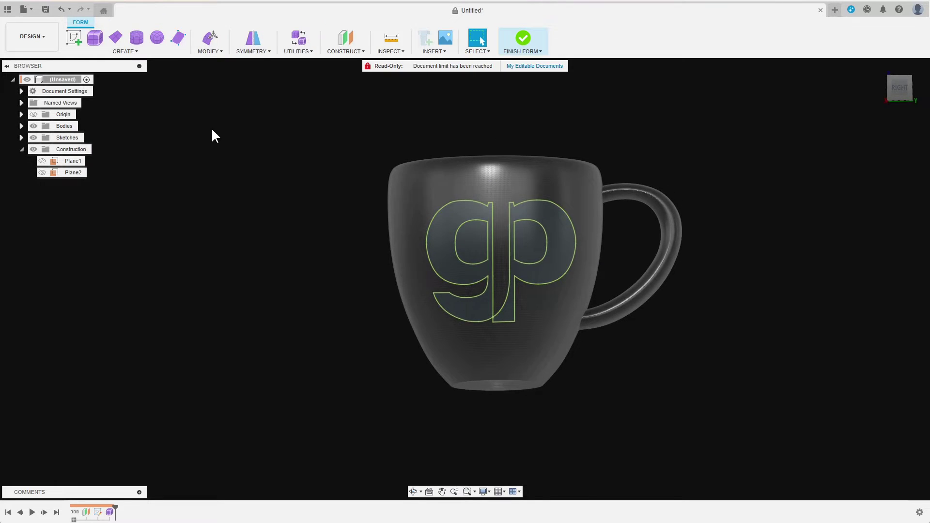
pyautogui.click(118, 45)
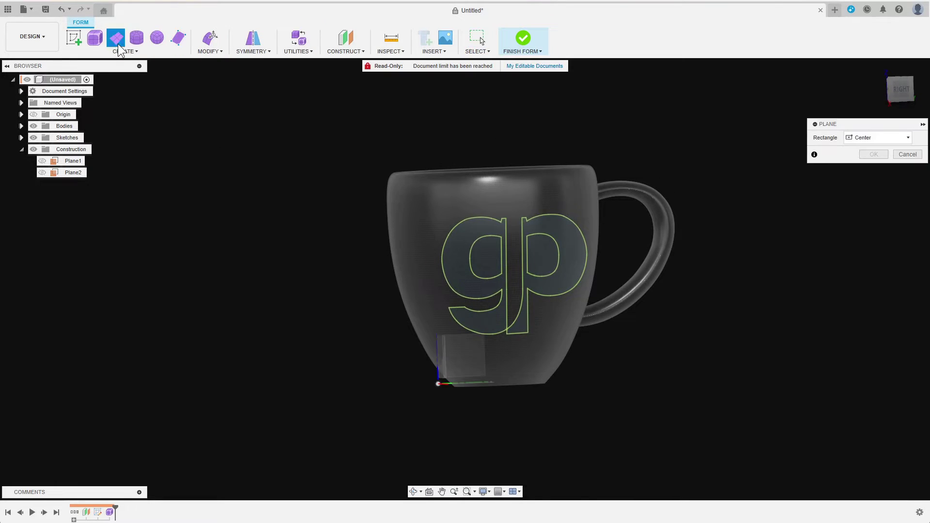
pyautogui.click(42, 172)
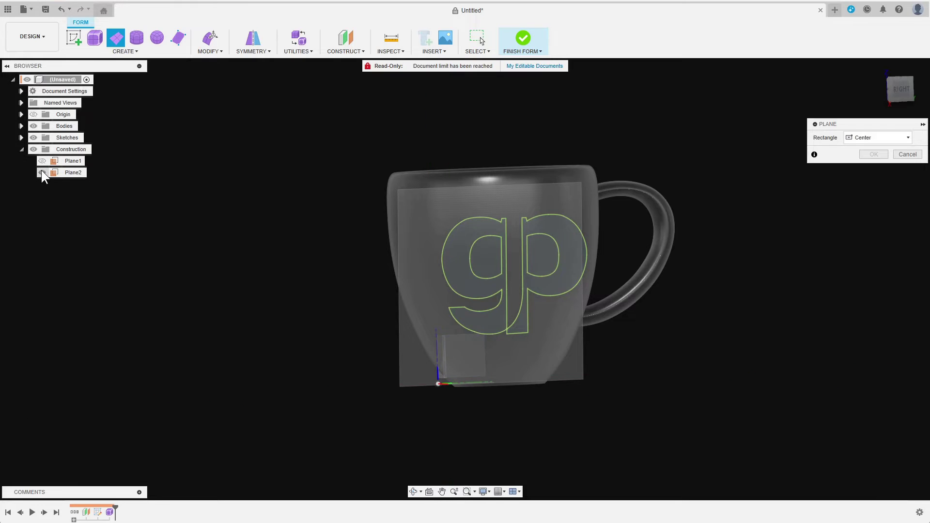
pyautogui.keyDown('shift'); pyautogui.moveTo(401, 235); pyautogui.dragTo(542, 292, button='middle'); pyautogui.keyUp('shift')
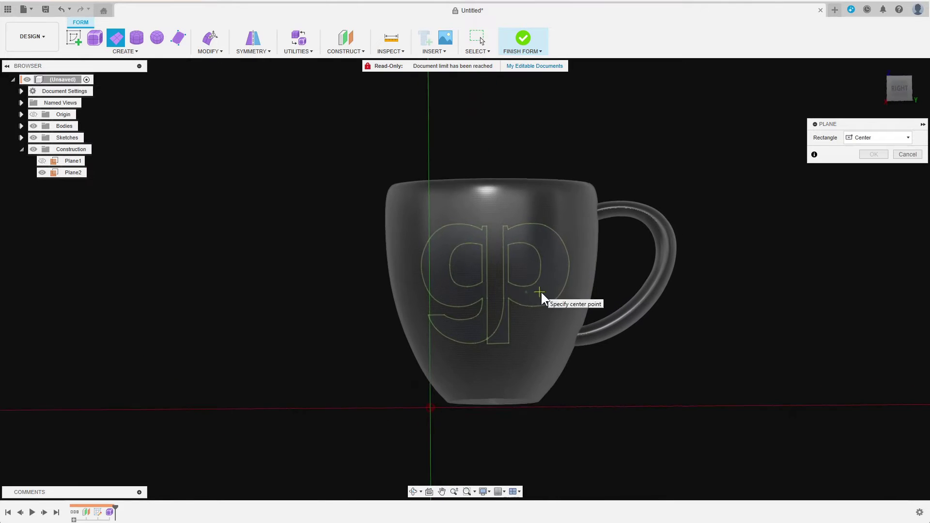
pyautogui.click(494, 281)
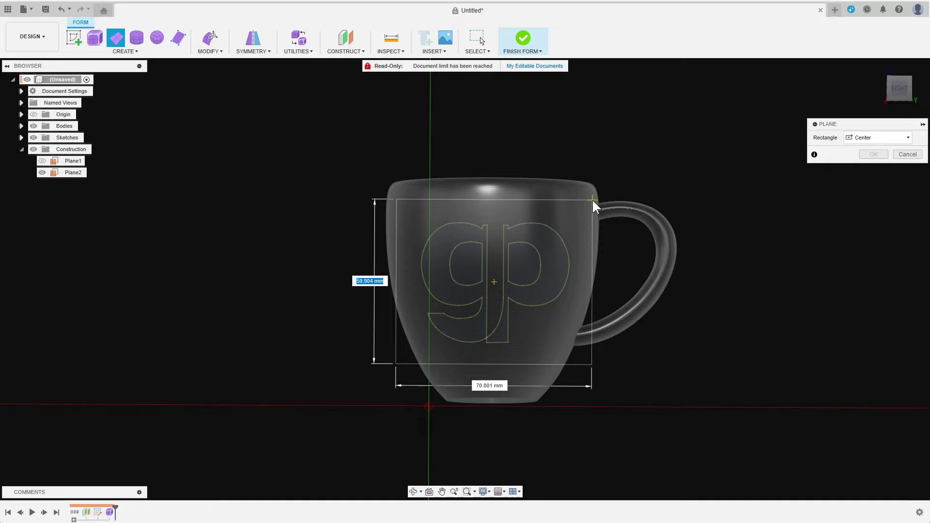
pyautogui.click(593, 199)
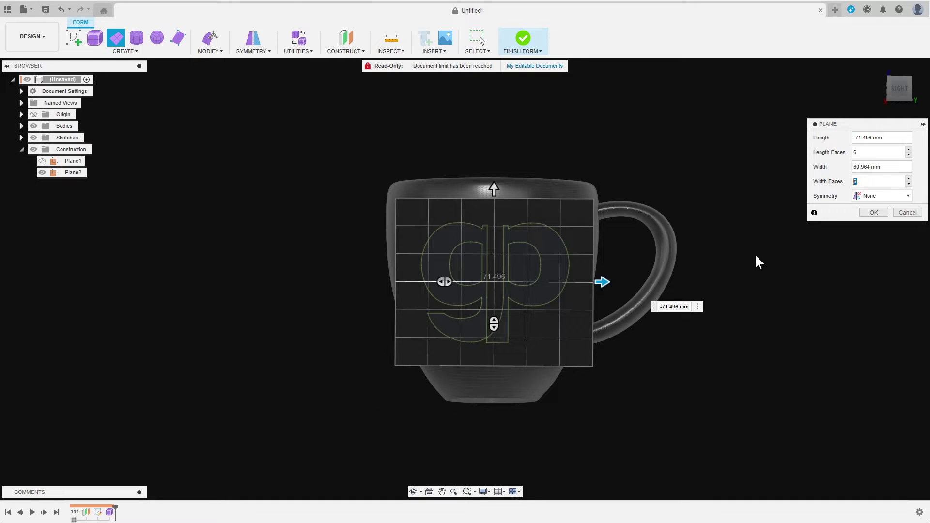
pyautogui.moveTo(493, 187); pyautogui.dragTo(494, 185)
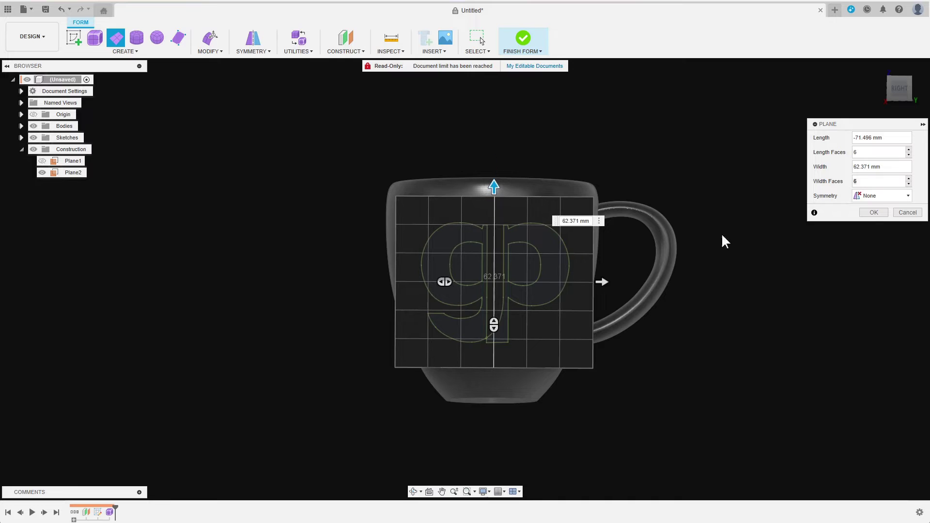
# Pull all the patch's T-spline vertices onto the mug's curved surface.
pyautogui.click(872, 214)
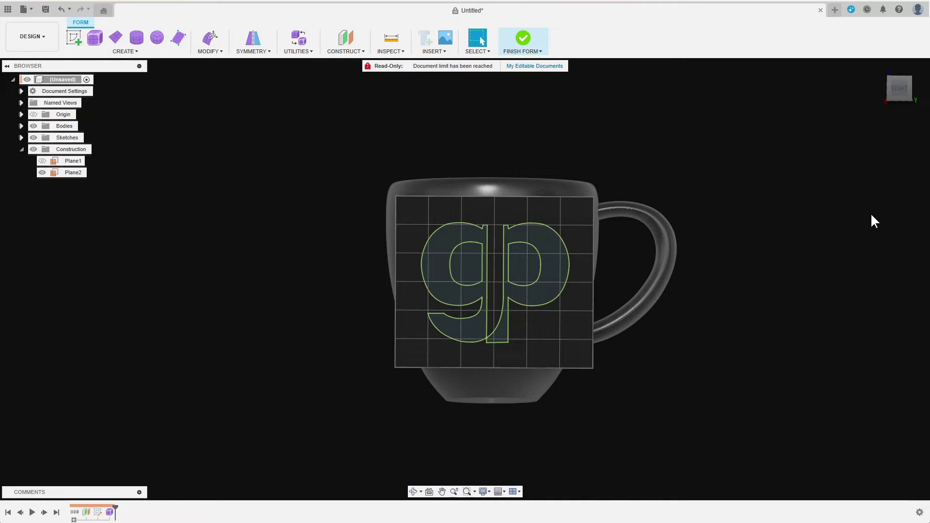
pyautogui.click(213, 51)
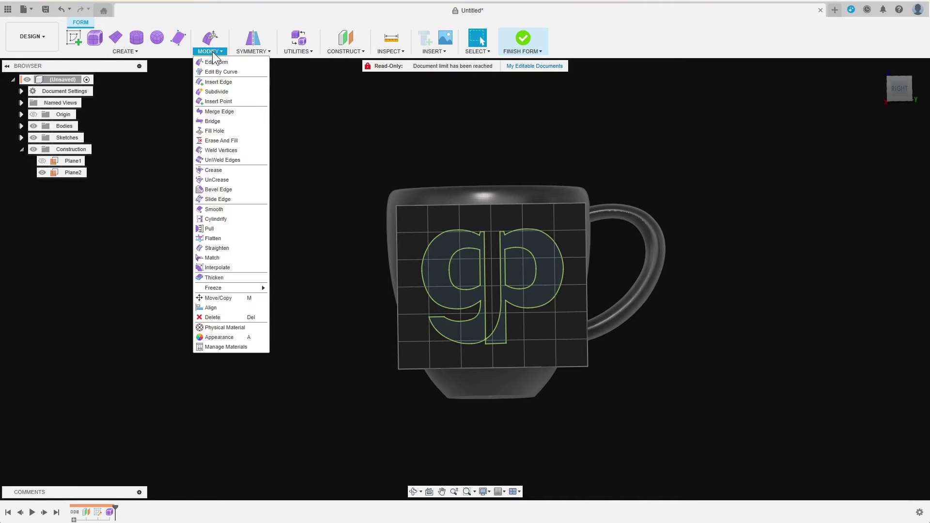
pyautogui.click(223, 230)
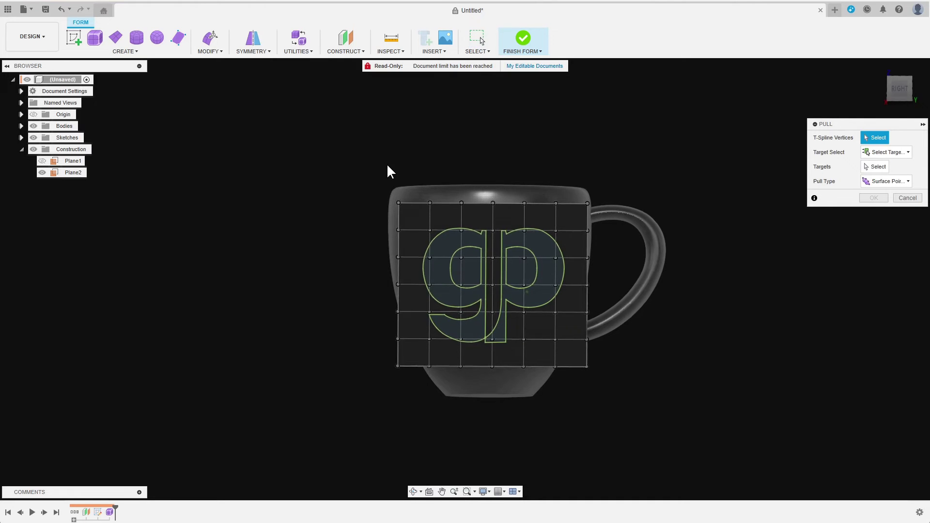
pyautogui.moveTo(509, 351); pyautogui.dragTo(632, 409)
pyautogui.click(504, 197)
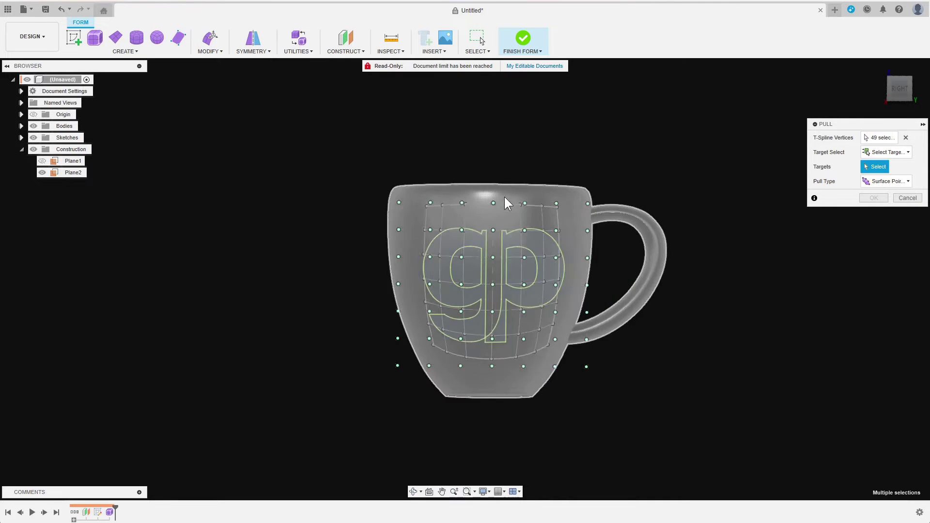
pyautogui.moveTo(504, 198)
pyautogui.keyDown('shift'); pyautogui.mouseDown(button='middle')
pyautogui.moveTo(548, 233)
pyautogui.moveTo(708, 314)
pyautogui.mouseUp(button='middle'); pyautogui.keyUp('shift')
pyautogui.press('Return')
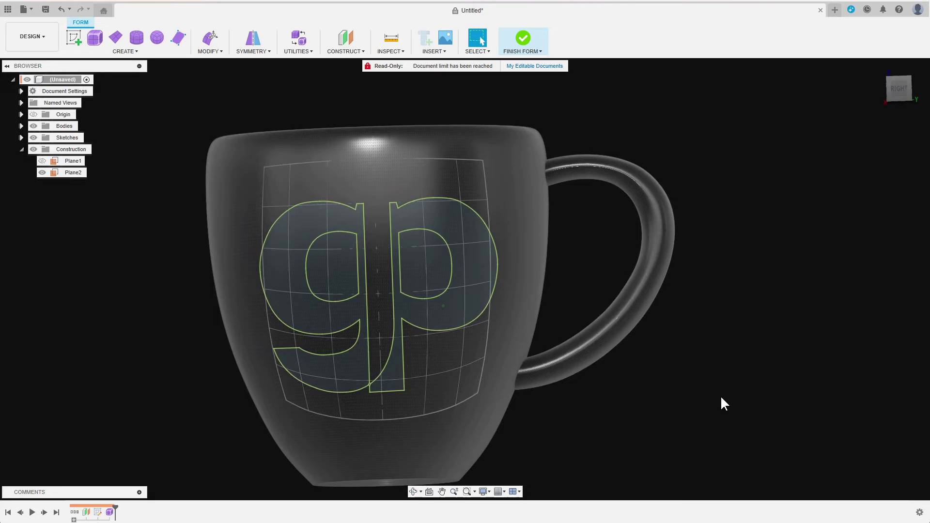
# Finish the form and create a zero-distance offset surface of the patch as Body2.
pyautogui.click(524, 36)
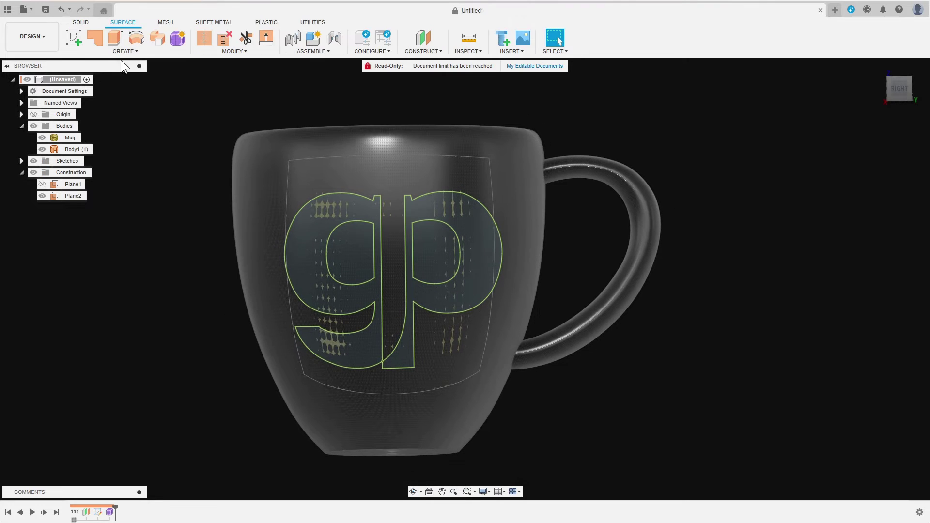
pyautogui.click(131, 50)
pyautogui.click(96, 151)
pyautogui.click(318, 191)
pyautogui.moveTo(322, 183); pyautogui.dragTo(345, 193)
pyautogui.keyDown('shift'); pyautogui.moveTo(344, 193); pyautogui.dragTo(431, 228, button='middle'); pyautogui.keyUp('shift')
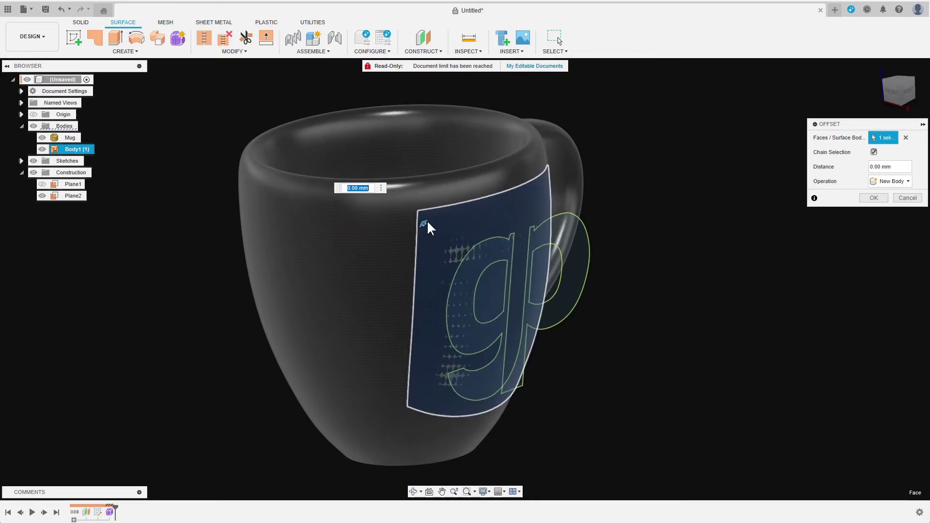
pyautogui.press('Return')
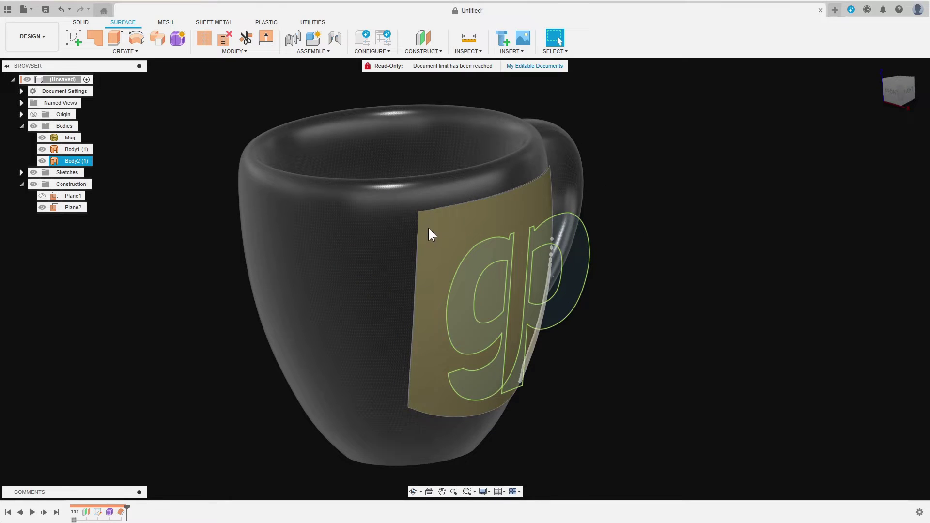
pyautogui.keyDown('shift'); pyautogui.moveTo(419, 221); pyautogui.dragTo(249, 115, button='middle'); pyautogui.keyUp('shift')
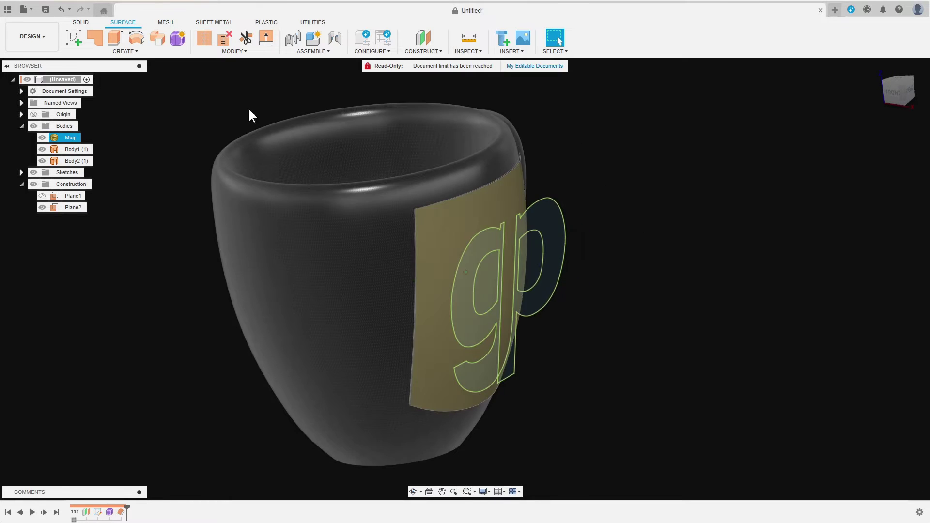
# Thicken the offset patch about 3 mm into a solid plate and hide the Mug body.
pyautogui.click(80, 22)
pyautogui.click(125, 51)
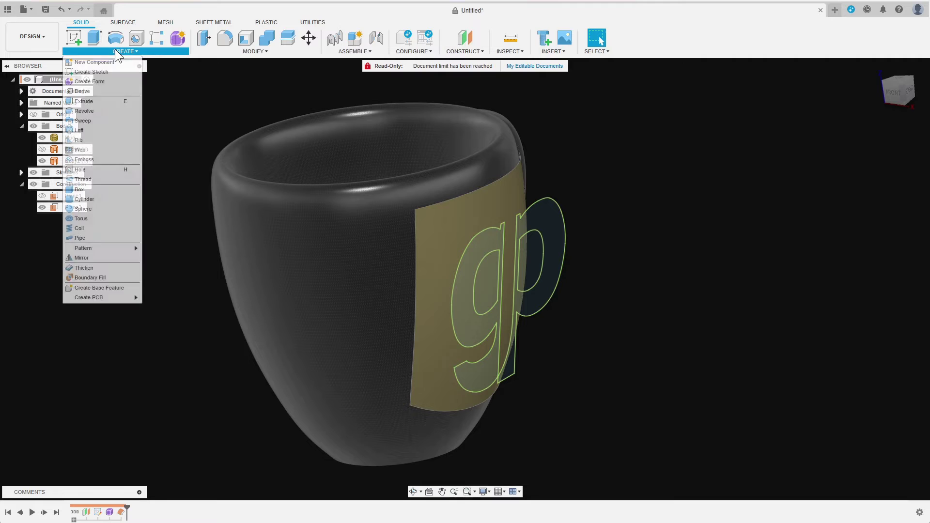
pyautogui.click(95, 268)
pyautogui.click(445, 226)
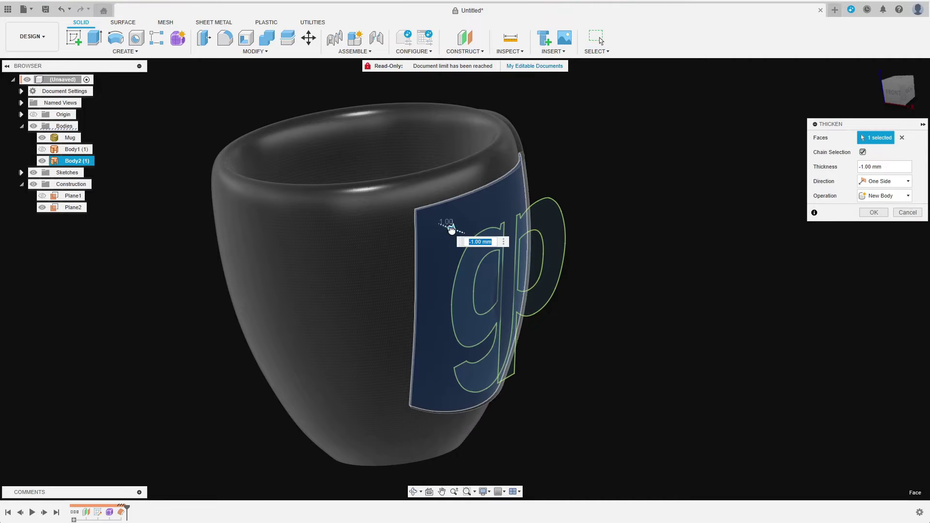
pyautogui.moveTo(450, 227); pyautogui.dragTo(455, 231)
pyautogui.click(536, 253)
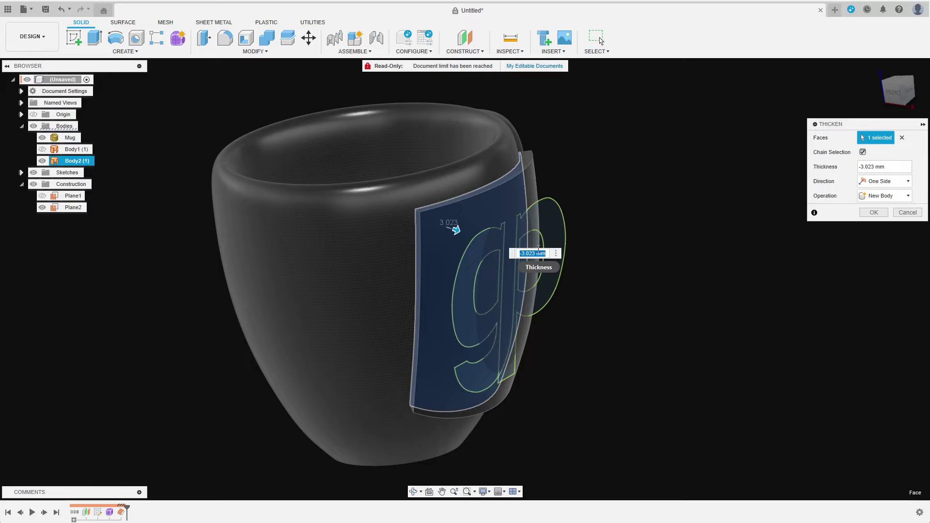
pyautogui.press('BackSpace')
pyautogui.press('Return')
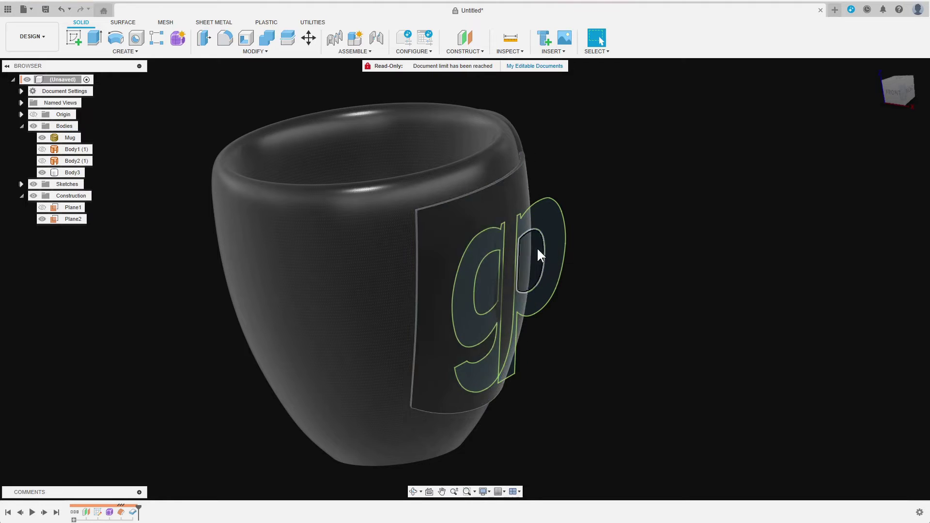
pyautogui.keyDown('shift'); pyautogui.moveTo(537, 248); pyautogui.dragTo(473, 190, button='middle'); pyautogui.keyUp('shift')
pyautogui.click(42, 137)
# Emboss the g and p profiles 1.5 mm deep onto the plate's curved outer face.
pyautogui.keyDown('shift'); pyautogui.moveTo(509, 255); pyautogui.dragTo(692, 260, button='middle'); pyautogui.keyUp('shift')
pyautogui.click(125, 51)
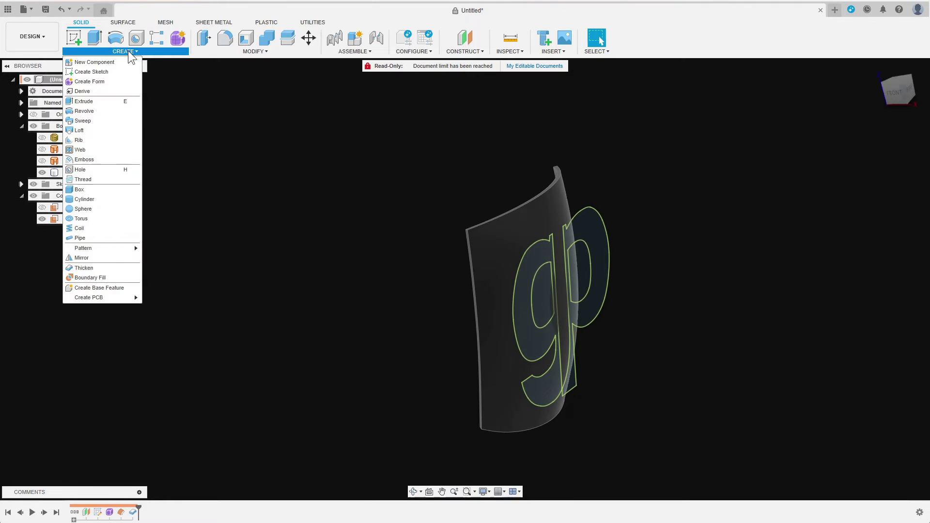
pyautogui.click(106, 159)
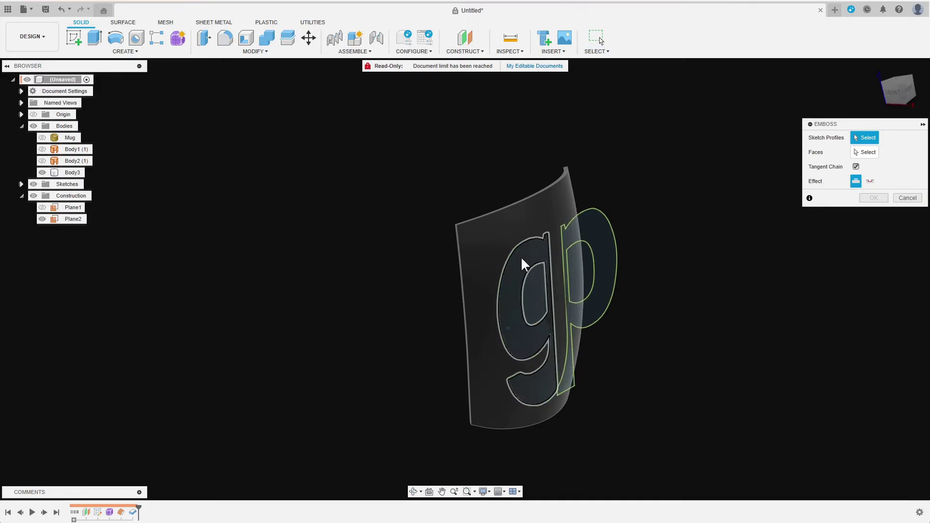
pyautogui.click(522, 264)
pyautogui.click(582, 240)
pyautogui.click(865, 152)
pyautogui.moveTo(836, 189)
pyautogui.keyDown('shift'); pyautogui.mouseDown(button='middle')
pyautogui.moveTo(642, 288)
pyautogui.moveTo(519, 254)
pyautogui.moveTo(527, 281)
pyautogui.mouseUp(button='middle'); pyautogui.keyUp('shift')
pyautogui.click(519, 254)
pyautogui.moveTo(526, 282); pyautogui.dragTo(521, 282)
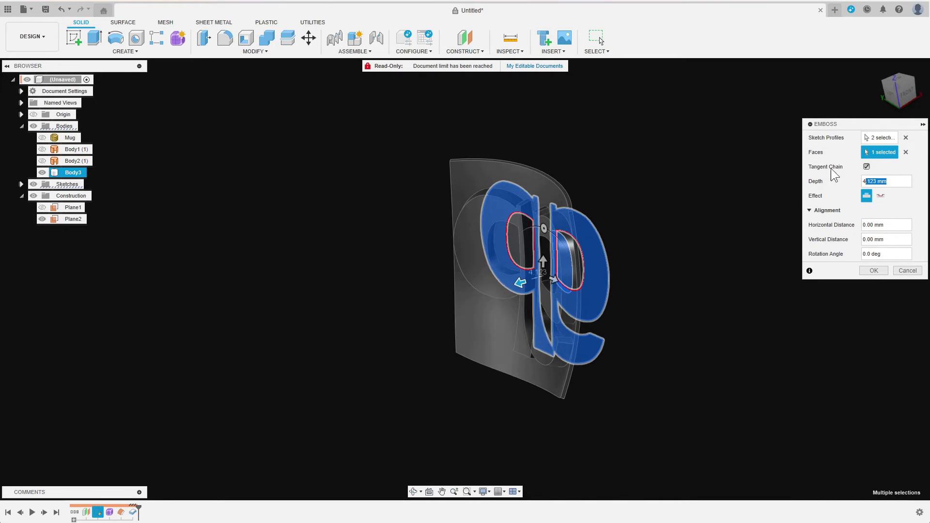
pyautogui.write('1.5')
pyautogui.moveTo(826, 232)
pyautogui.keyDown('shift'); pyautogui.mouseDown(button='middle')
pyautogui.moveTo(713, 307)
pyautogui.moveTo(838, 310)
pyautogui.mouseUp(button='middle'); pyautogui.keyUp('shift')
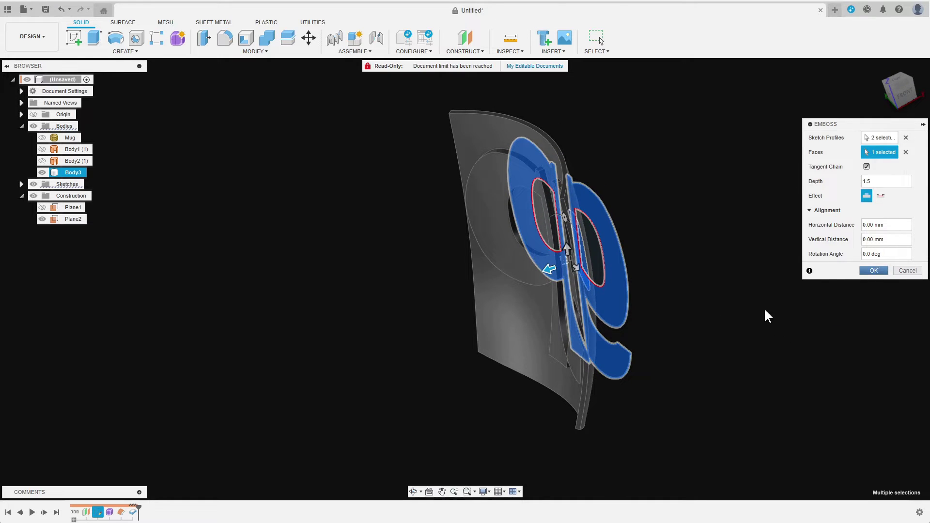
pyautogui.press('Return')
pyautogui.moveTo(669, 297)
pyautogui.keyDown('shift'); pyautogui.mouseDown(button='middle')
pyautogui.moveTo(614, 351)
pyautogui.moveTo(300, 303)
pyautogui.mouseUp(button='middle'); pyautogui.keyUp('shift')
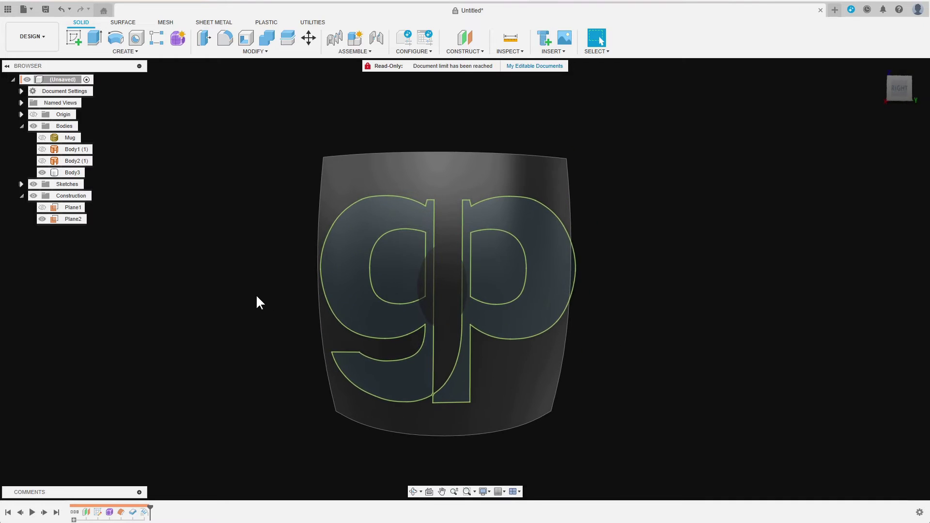
# Hide the gp sketch outlines (Sketch1) and switch to the Mesh workspace.
pyautogui.click(21, 184)
pyautogui.click(41, 195)
pyautogui.click(165, 22)
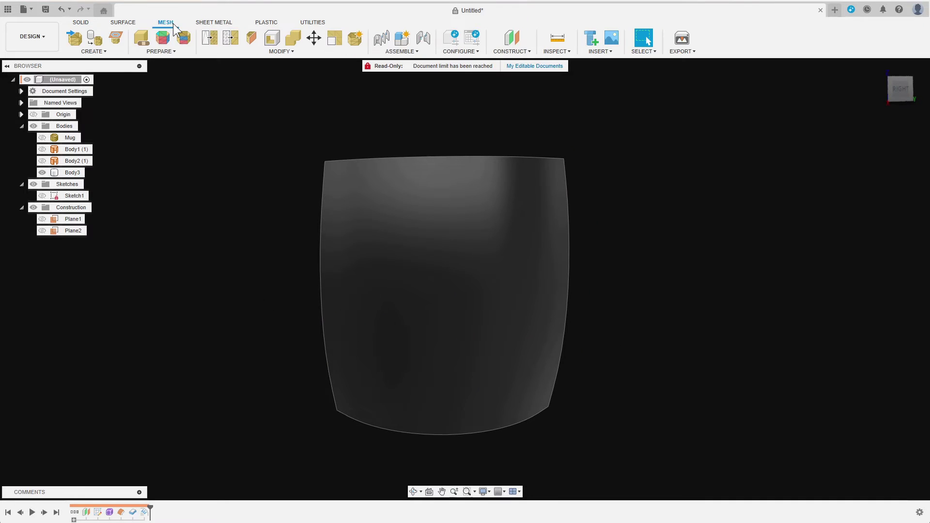
pyautogui.click(235, 52)
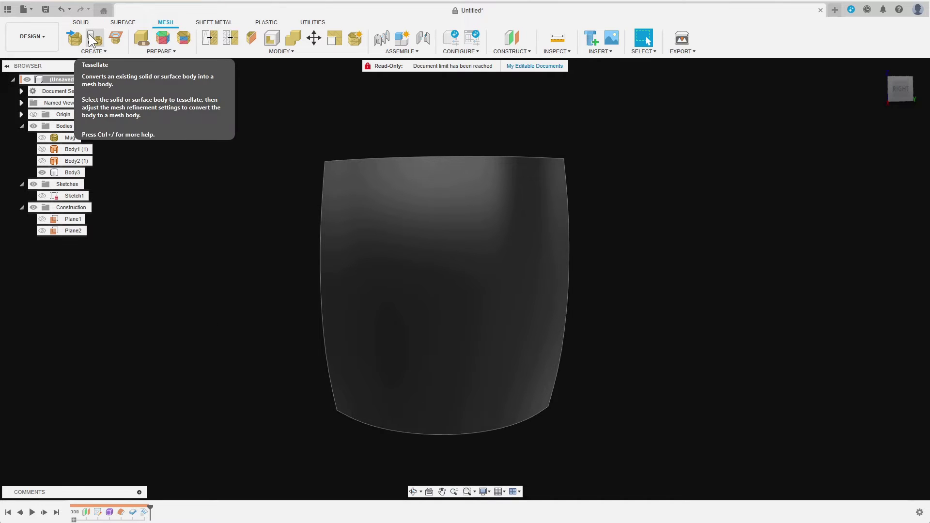
pyautogui.moveTo(95, 38)
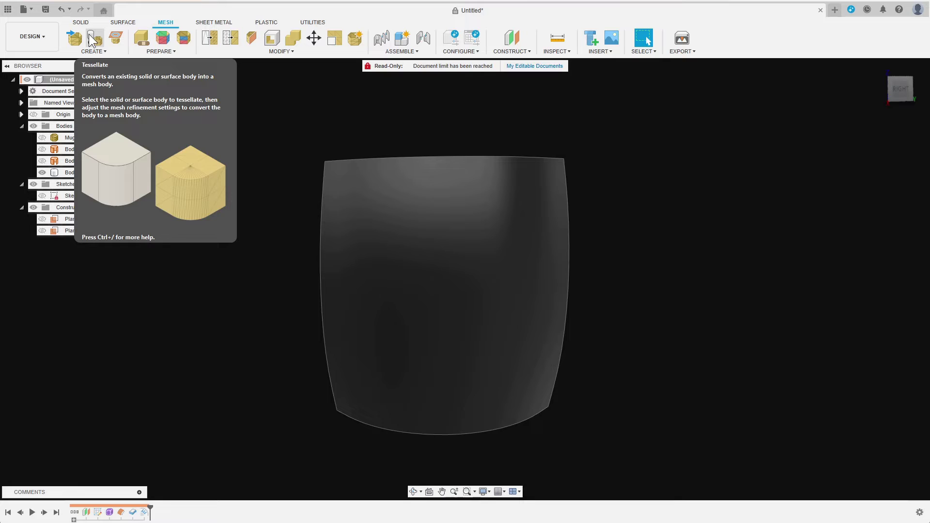
# Tessellate the embossed plate (Body3) into a mesh with High refinement.
pyautogui.click(91, 38)
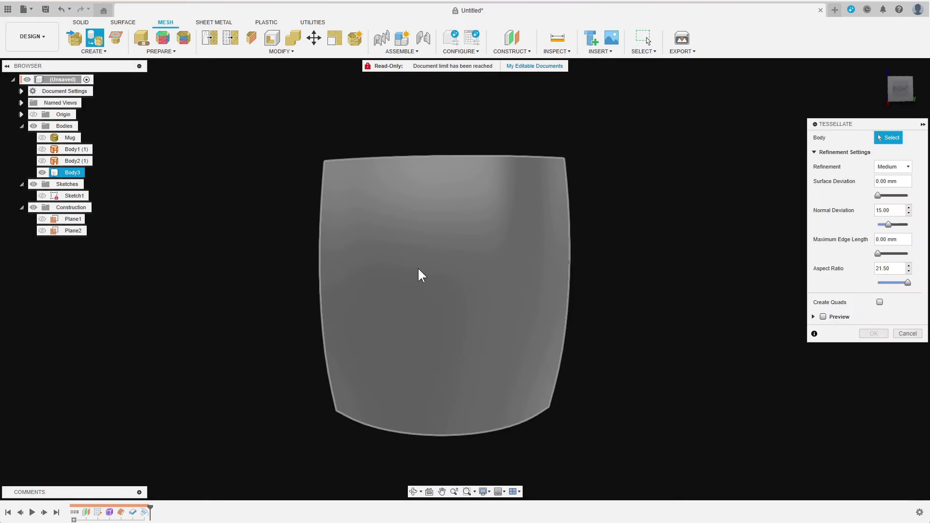
pyautogui.click(420, 272)
pyautogui.click(889, 166)
pyautogui.click(888, 187)
pyautogui.click(872, 333)
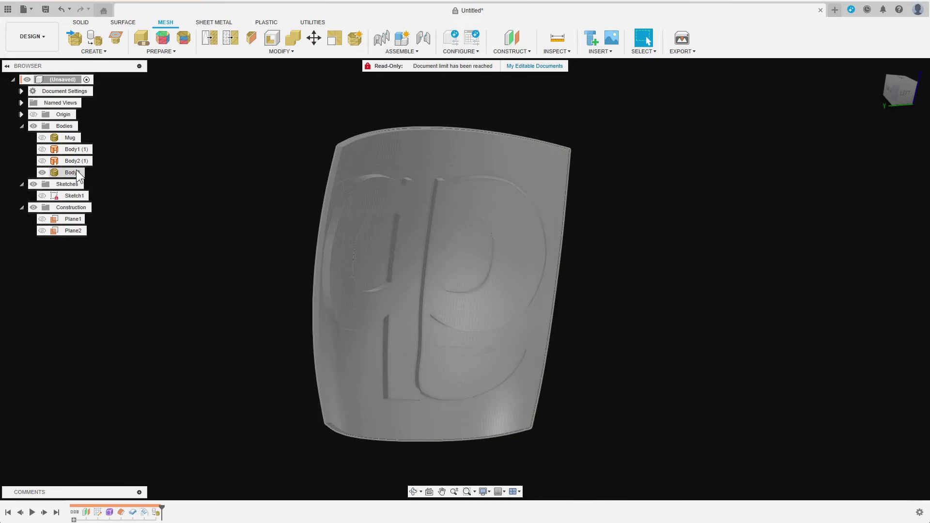
pyautogui.rightClick(77, 170)
# Save Body3 as an STL mesh file named tool_logo.
pyautogui.click(119, 270)
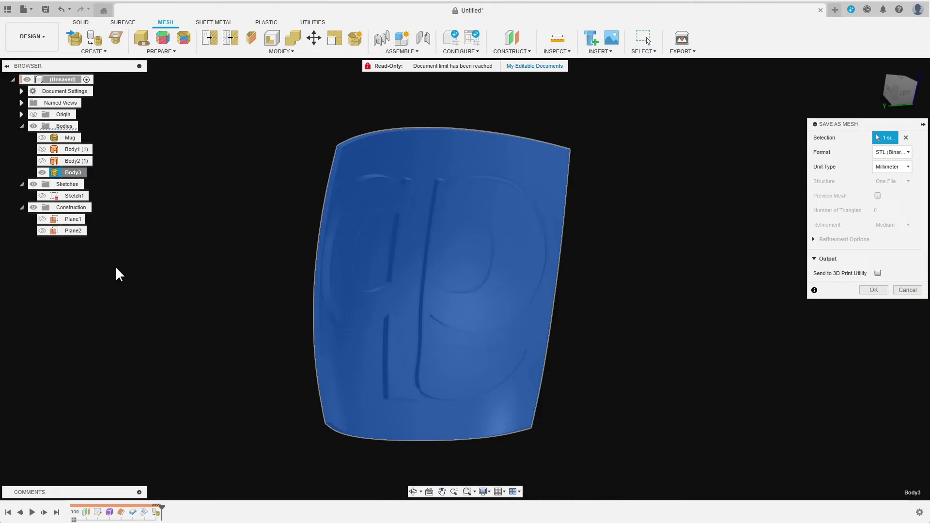
pyautogui.write('t')
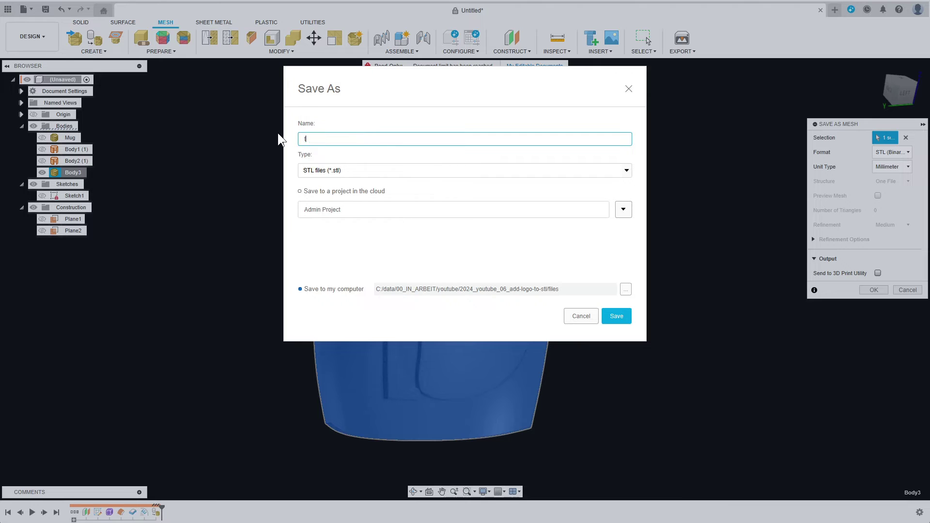
pyautogui.write('ool_logo')
pyautogui.click(613, 318)
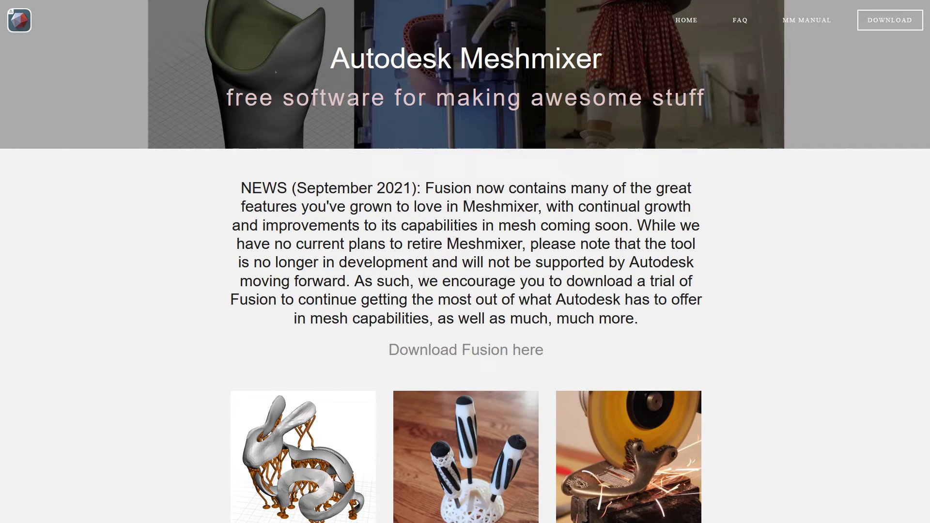
pyautogui.scroll(-1, 465, 262)
pyautogui.scroll(-1, 465, 262)
pyautogui.scroll(-4, 466, 262)
pyautogui.scroll(-4, 466, 261)
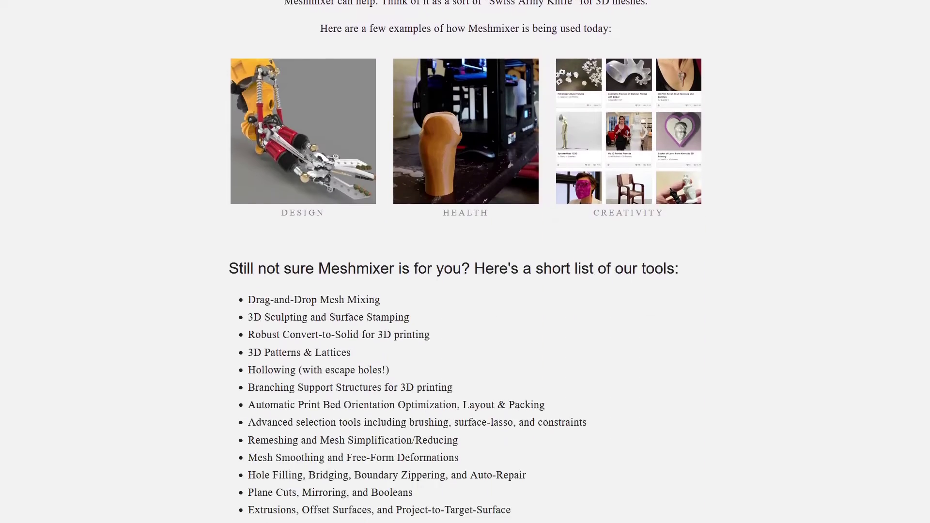
pyautogui.scroll(-4, 465, 262)
pyautogui.scroll(-3, 466, 263)
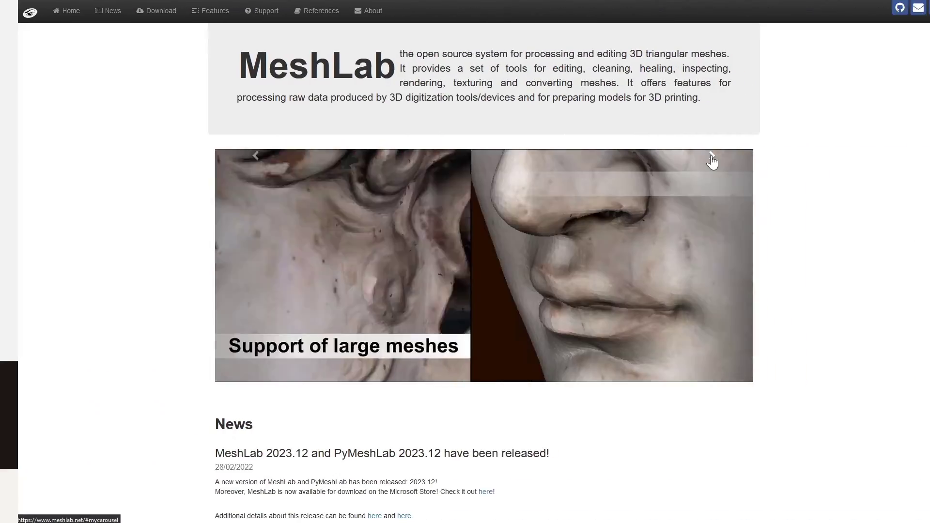
# Switch to the MeshLab website and page through its showcase slides.
pyautogui.click(693, 160)
pyautogui.click(694, 160)
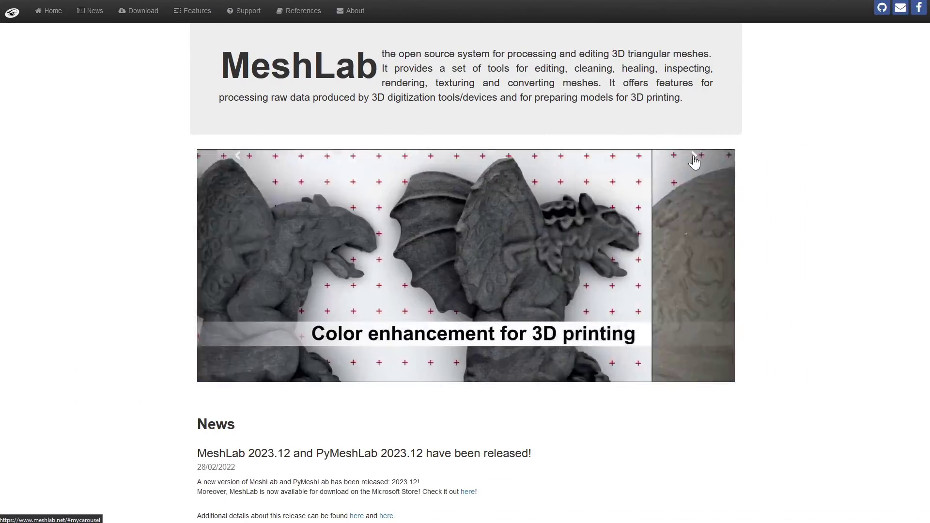
pyautogui.click(694, 160)
pyautogui.click(695, 160)
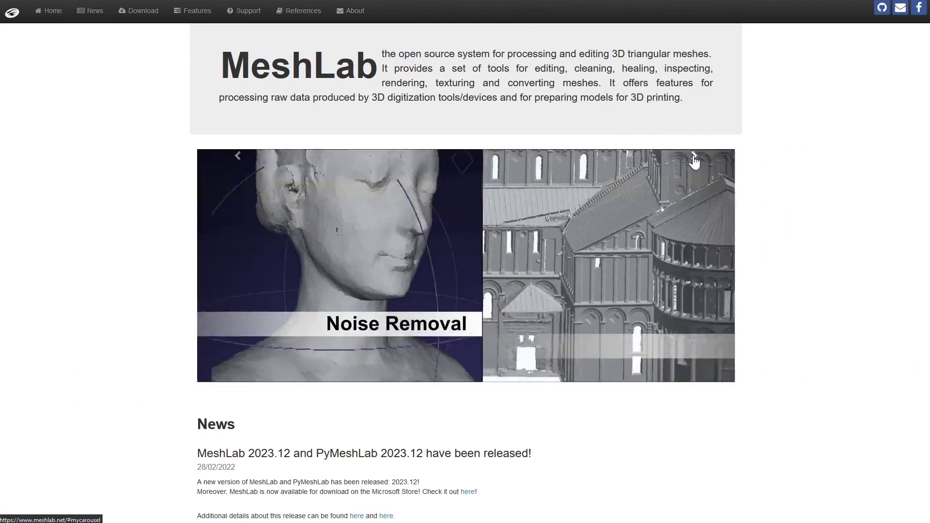
pyautogui.click(695, 160)
pyautogui.click(694, 160)
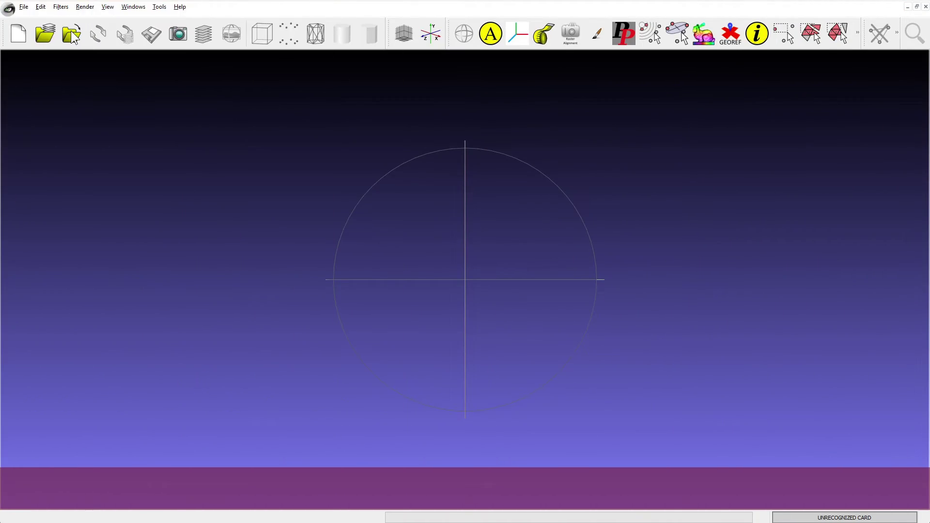
# Import the Mug.stl and tool_logo.stl meshes into MeshLab.
pyautogui.click(72, 37)
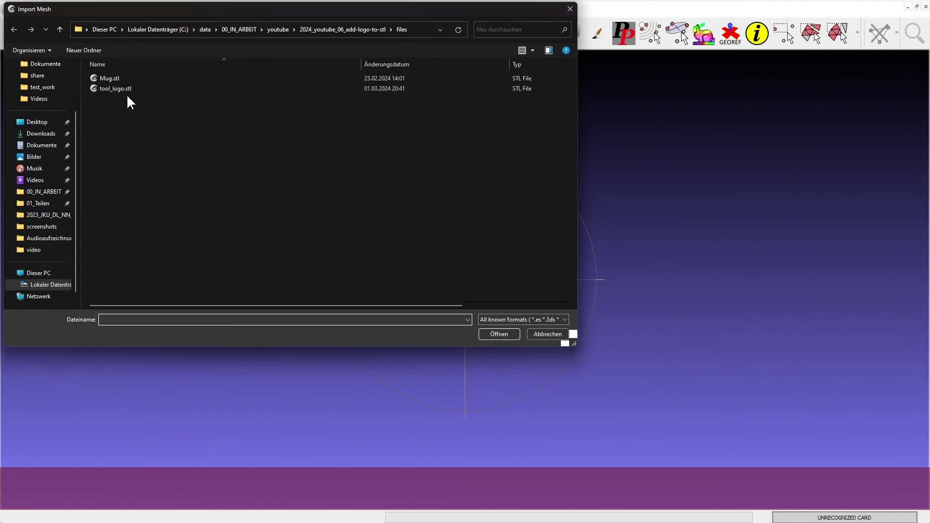
pyautogui.doubleClick(117, 79)
pyautogui.click(451, 302)
pyautogui.press('Return')
# Subtract tool_logo from Mug and export the result as mug_with_logo.stl.
pyautogui.rightClick(718, 81)
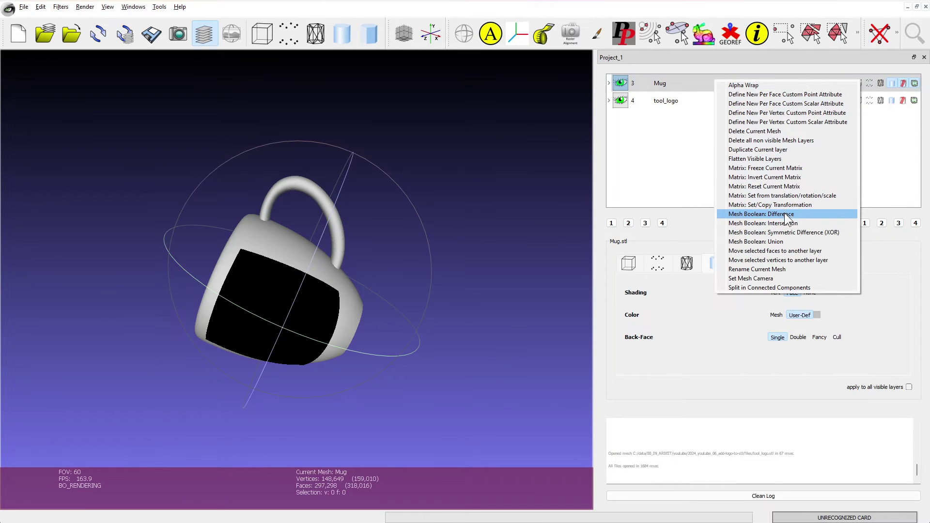
pyautogui.click(784, 213)
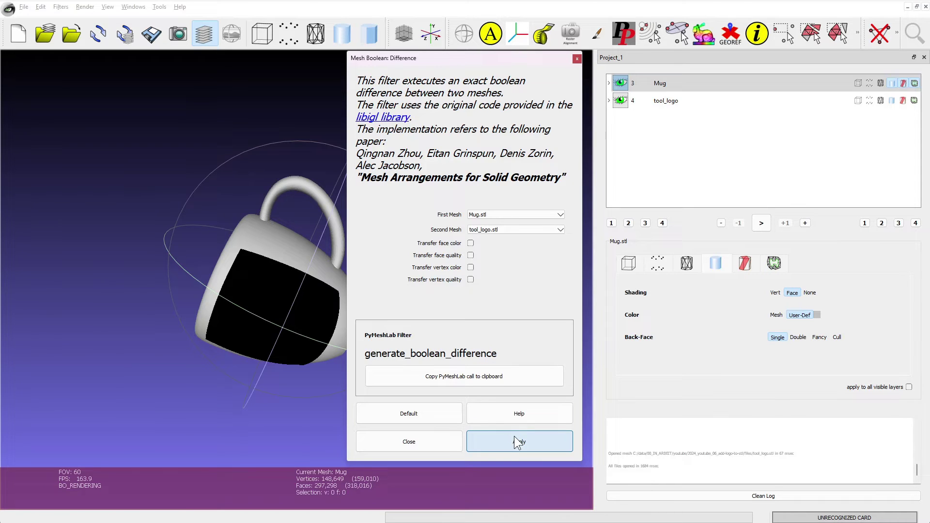
pyautogui.click(411, 443)
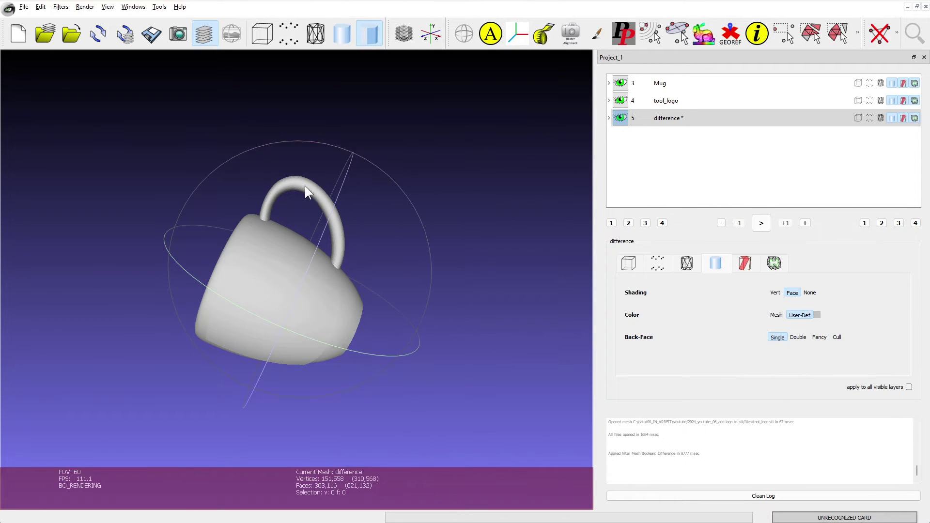
pyautogui.click(157, 33)
pyautogui.write('mug_with_logo')
pyautogui.press('Return')
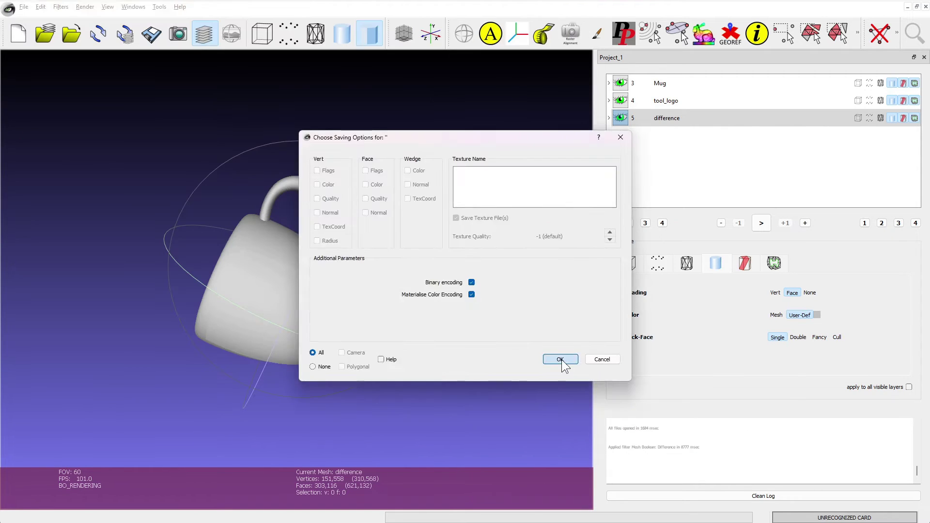
pyautogui.click(561, 359)
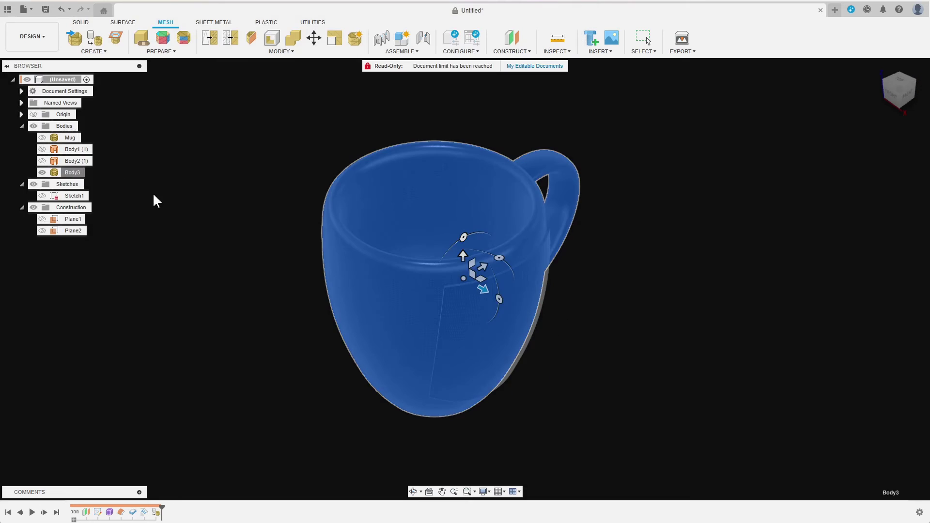
# Insert the engraved mug_with_logo.stl mesh into the design.
pyautogui.click(876, 254)
pyautogui.write('90')
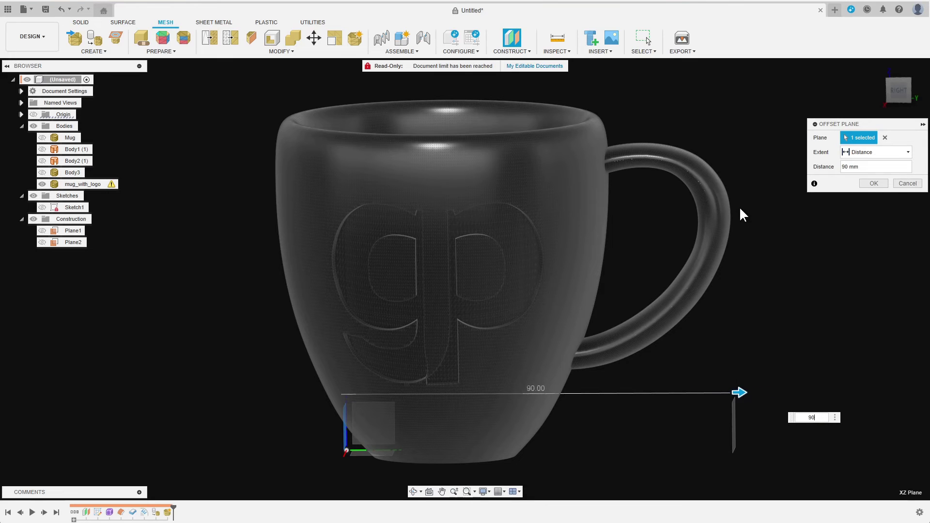
# Confirm the 90 mm offset plane and sketch 'Frank' rotated to run along the handle.
pyautogui.press('Return')
pyautogui.click(668, 426)
pyautogui.click(75, 38)
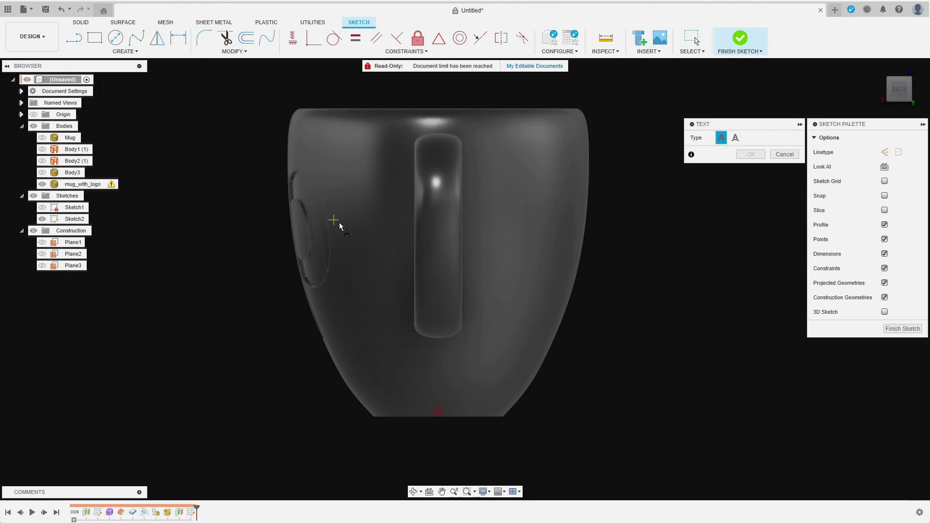
pyautogui.click(501, 396)
pyautogui.write('Frank')
pyautogui.moveTo(571, 305); pyautogui.dragTo(504, 338)
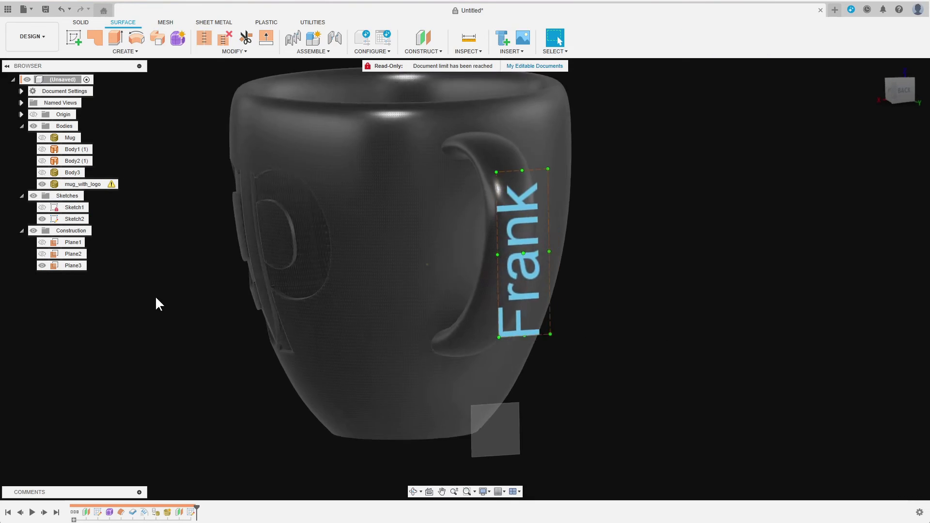
# Create a freeform plane over the handle large enough to cover the name.
pyautogui.click(178, 38)
pyautogui.click(116, 38)
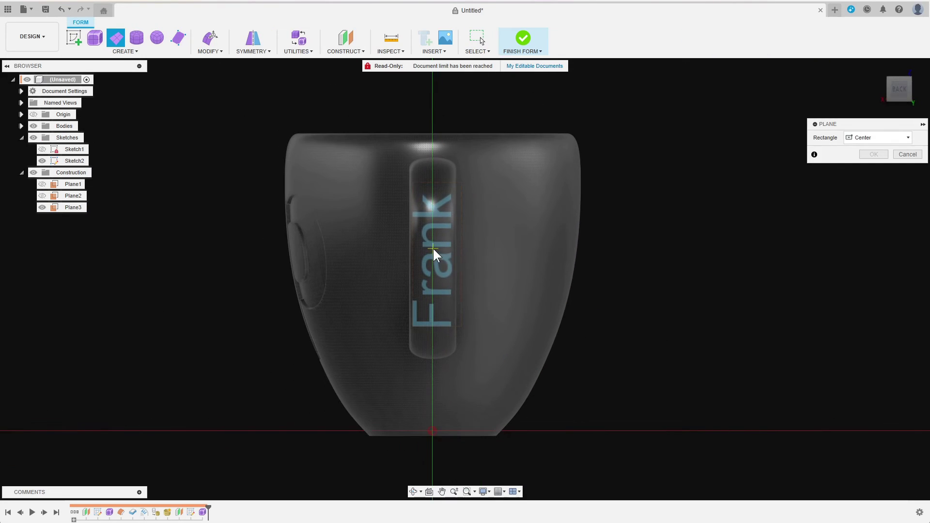
pyautogui.click(432, 247)
pyautogui.click(454, 342)
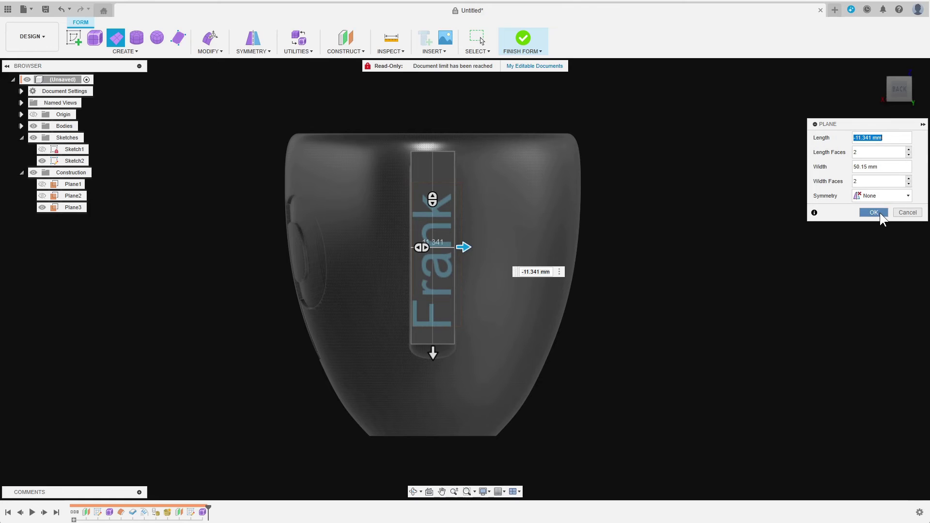
pyautogui.click(874, 212)
pyautogui.moveTo(577, 244)
pyautogui.keyDown('shift'); pyautogui.mouseDown(button='middle')
pyautogui.moveTo(624, 249)
pyautogui.moveTo(589, 291)
pyautogui.mouseUp(button='middle'); pyautogui.keyUp('shift')
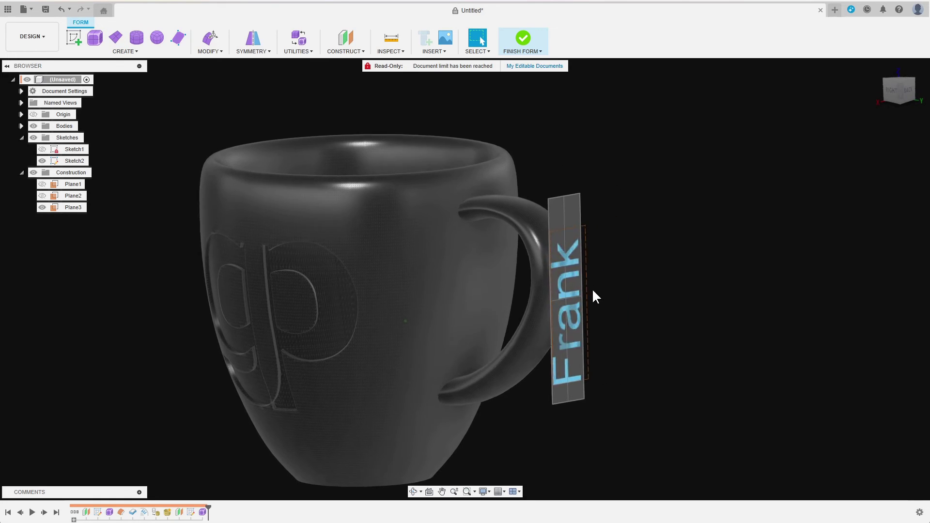
# Edit the form plane so it bends to follow the handle.
pyautogui.click(210, 39)
pyautogui.scroll(2, 644, 425)
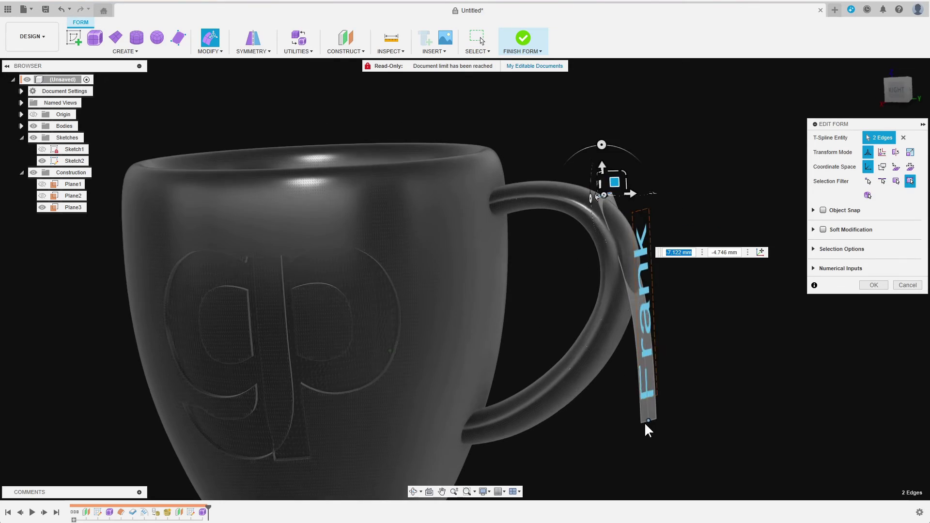
pyautogui.click(562, 384)
pyautogui.scroll(5, 638, 429)
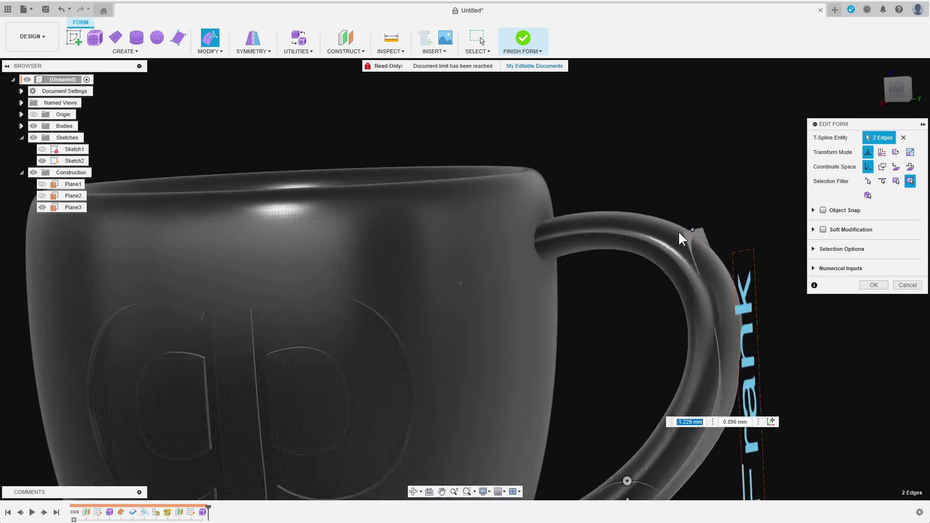
pyautogui.keyDown('shift'); pyautogui.moveTo(639, 429); pyautogui.dragTo(632, 191, button='middle'); pyautogui.keyUp('shift')
pyautogui.doubleClick(631, 190)
pyautogui.moveTo(690, 197)
pyautogui.keyDown('shift'); pyautogui.mouseDown(button='middle')
pyautogui.moveTo(639, 295)
pyautogui.moveTo(858, 309)
pyautogui.mouseUp(button='middle'); pyautogui.keyUp('shift')
# Subdivide all faces of the handle patch three-by-three (Exact).
pyautogui.click(210, 51)
pyautogui.click(214, 93)
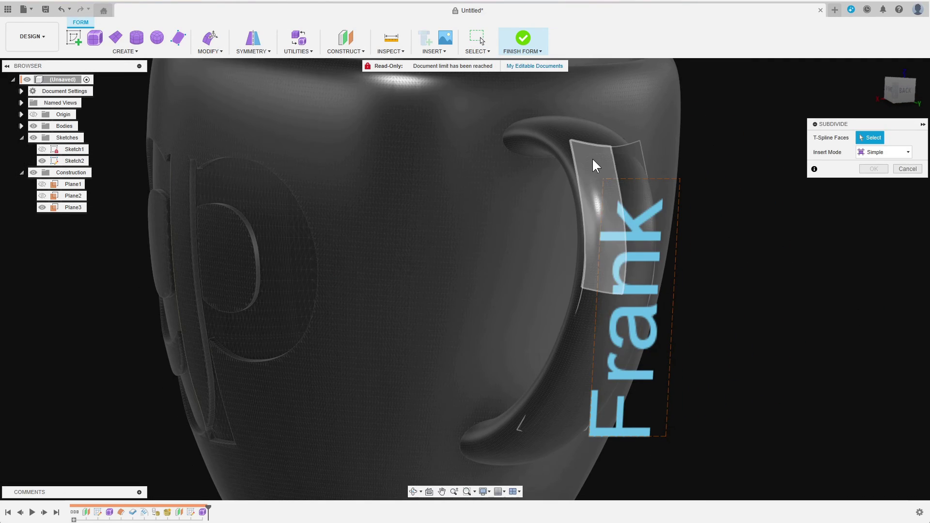
pyautogui.doubleClick(593, 158)
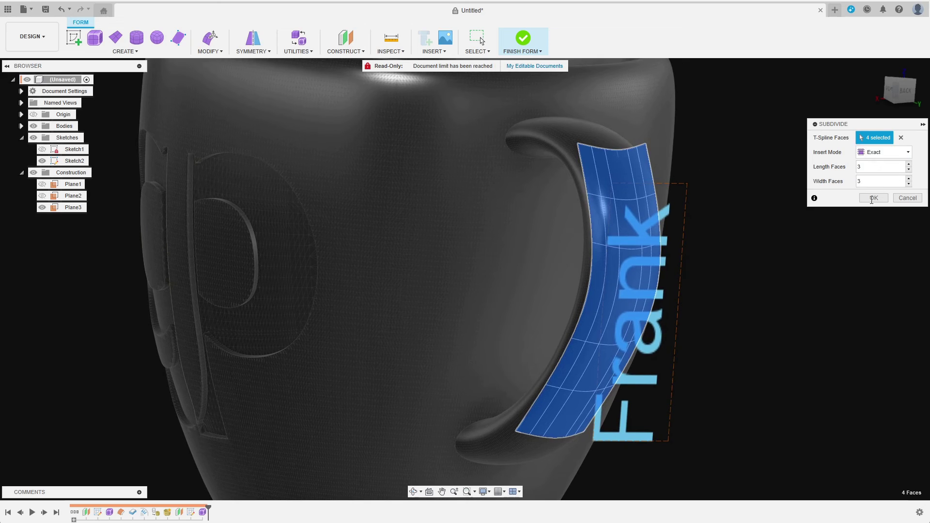
pyautogui.click(872, 198)
# Pull all 49 patch vertices onto the handle and finish the form.
pyautogui.click(210, 52)
pyautogui.click(218, 234)
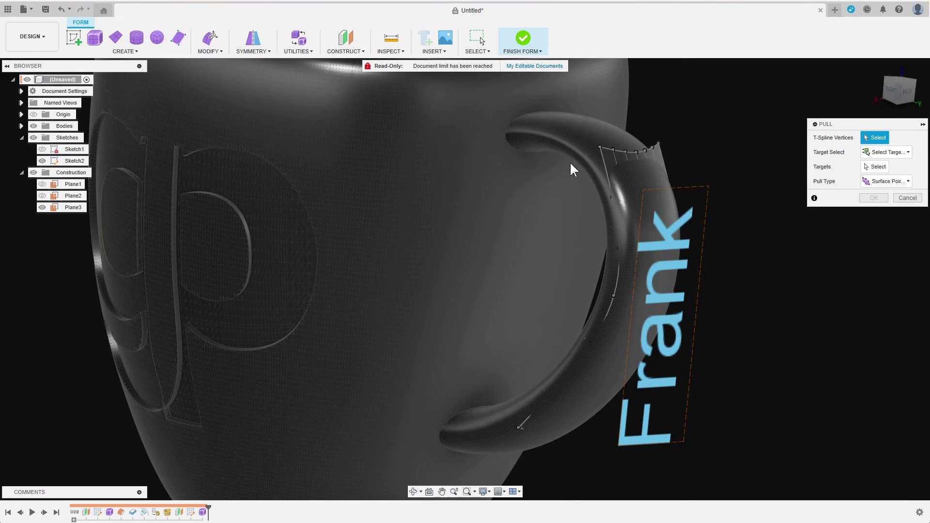
pyautogui.click(21, 126)
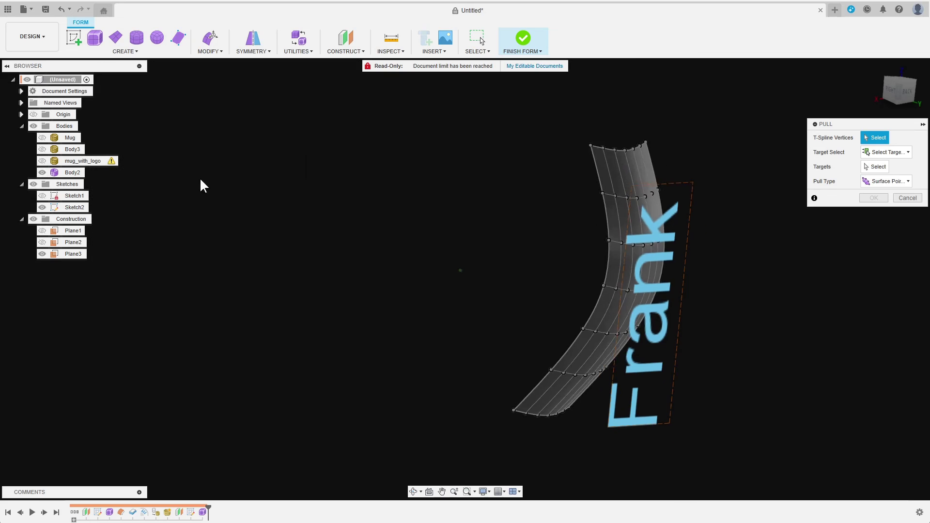
pyautogui.click(41, 161)
pyautogui.moveTo(642, 416); pyautogui.dragTo(641, 416)
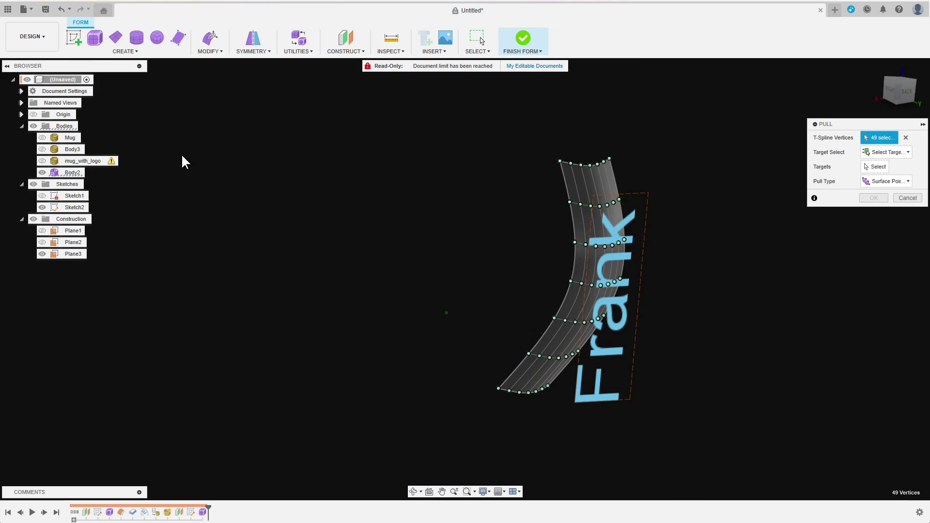
pyautogui.click(41, 161)
pyautogui.scroll(3, 505, 154)
pyautogui.scroll(2, 690, 240)
pyautogui.press('Escape')
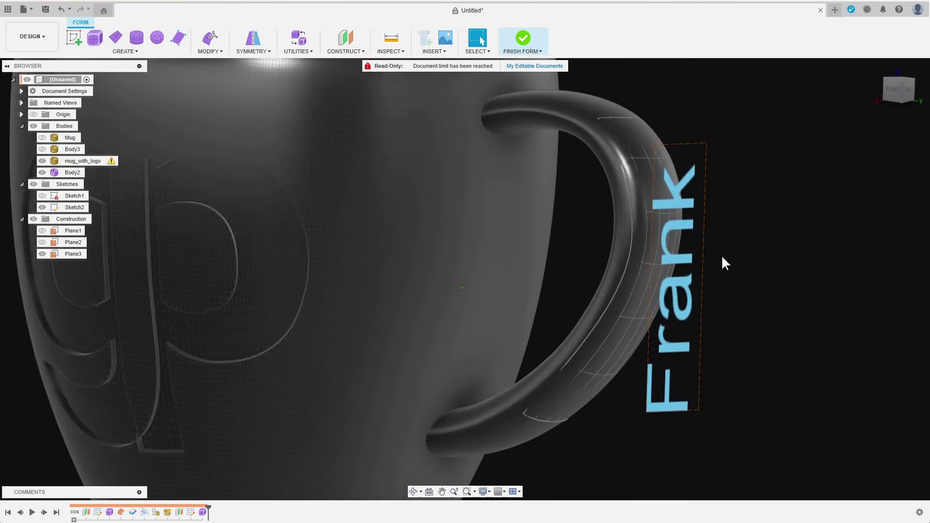
pyautogui.scroll(-5, 722, 263)
pyautogui.click(522, 40)
# Offset the handle patch and thicken the offset surface into a solid.
pyautogui.click(124, 51)
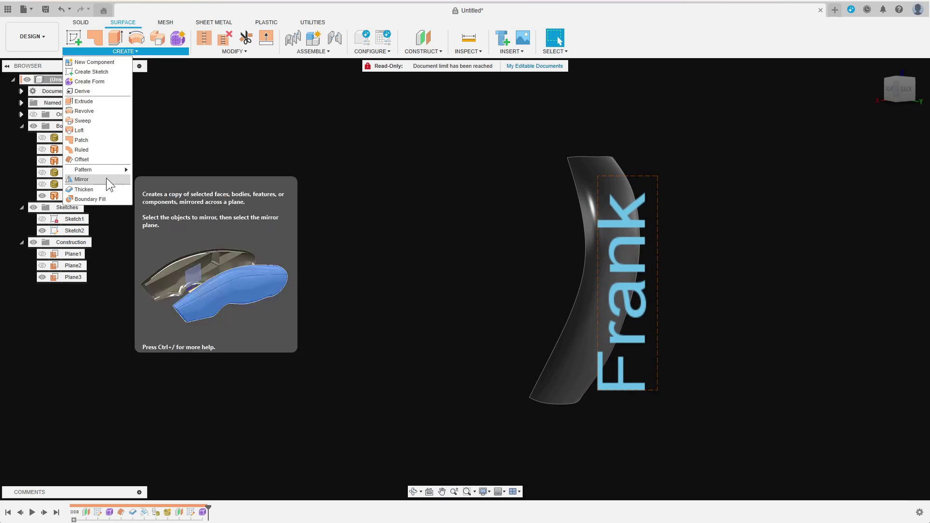
pyautogui.click(82, 159)
pyautogui.keyDown('shift'); pyautogui.moveTo(575, 370); pyautogui.dragTo(653, 377, button='middle'); pyautogui.keyUp('shift')
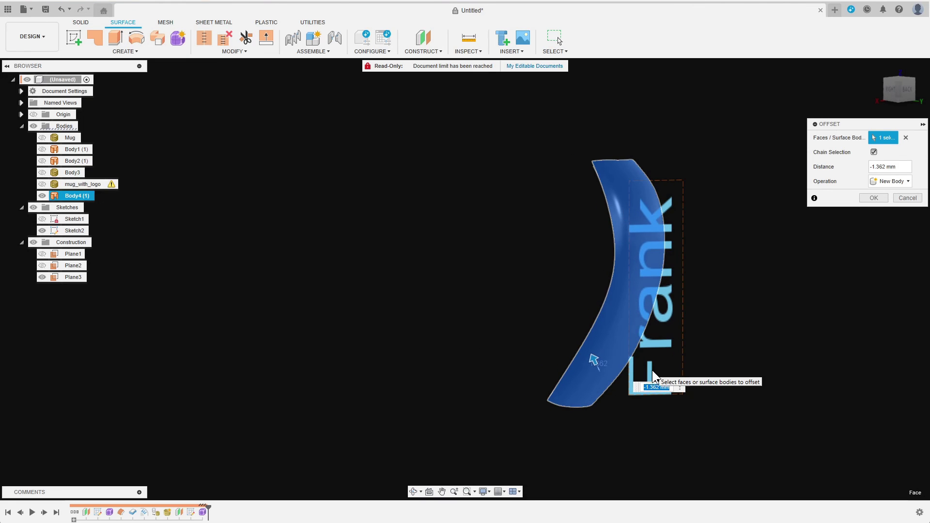
pyautogui.click(875, 198)
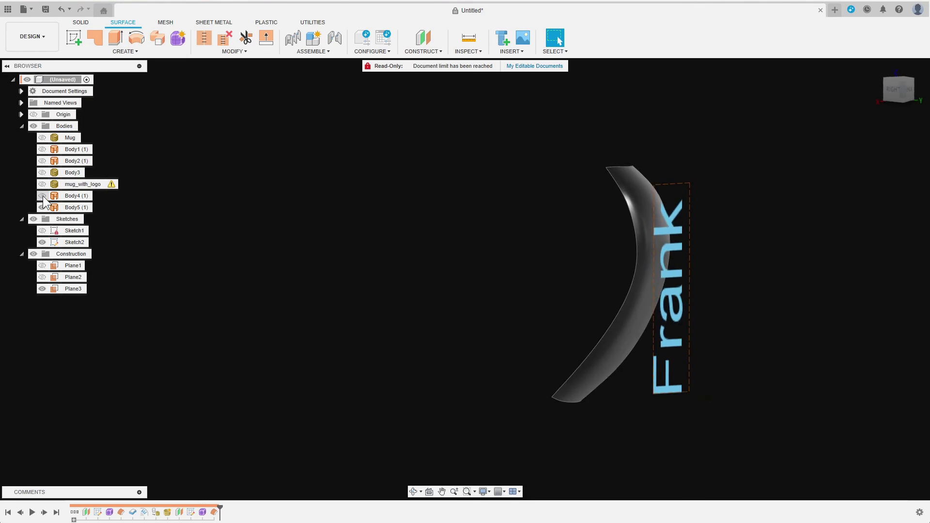
pyautogui.click(126, 51)
pyautogui.click(95, 262)
pyautogui.click(546, 322)
pyautogui.press('Return')
# Emboss the Frank text from Sketch2 onto the curved face of Body6.
pyautogui.click(125, 51)
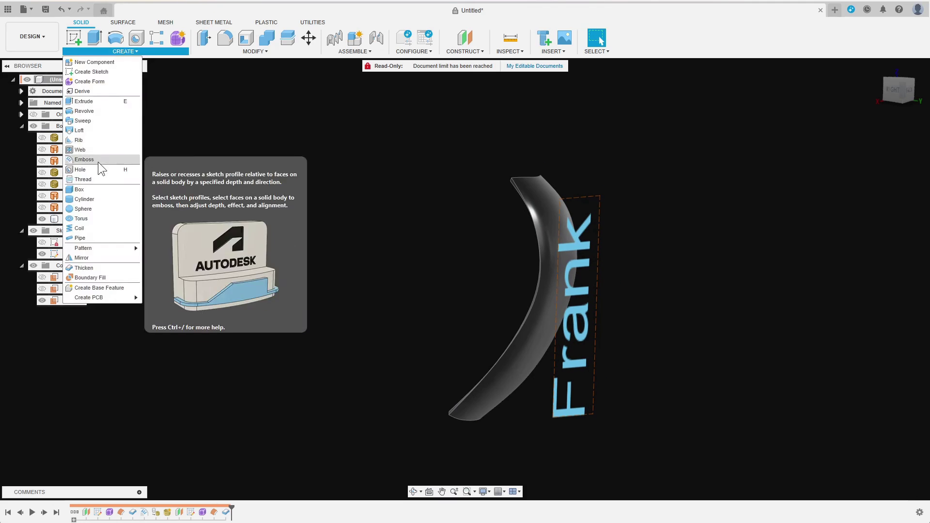
pyautogui.click(109, 162)
pyautogui.click(592, 240)
pyautogui.click(574, 255)
pyautogui.keyDown('shift'); pyautogui.moveTo(603, 247); pyautogui.dragTo(563, 294, button='middle'); pyautogui.keyUp('shift')
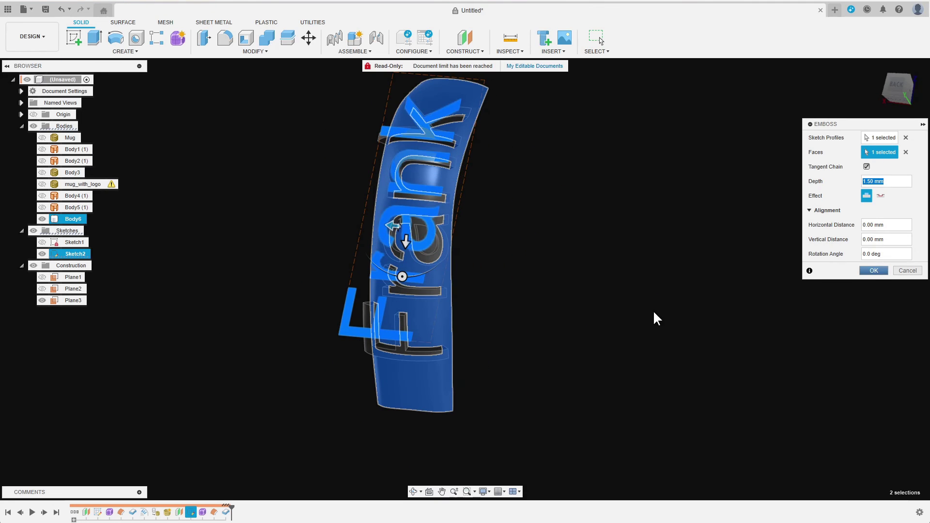
pyautogui.press('Return')
# Save the name piece Body6 as an STL mesh.
pyautogui.keyDown('shift'); pyautogui.moveTo(204, 303); pyautogui.dragTo(213, 294, button='middle'); pyautogui.keyUp('shift')
pyautogui.rightClick(72, 219)
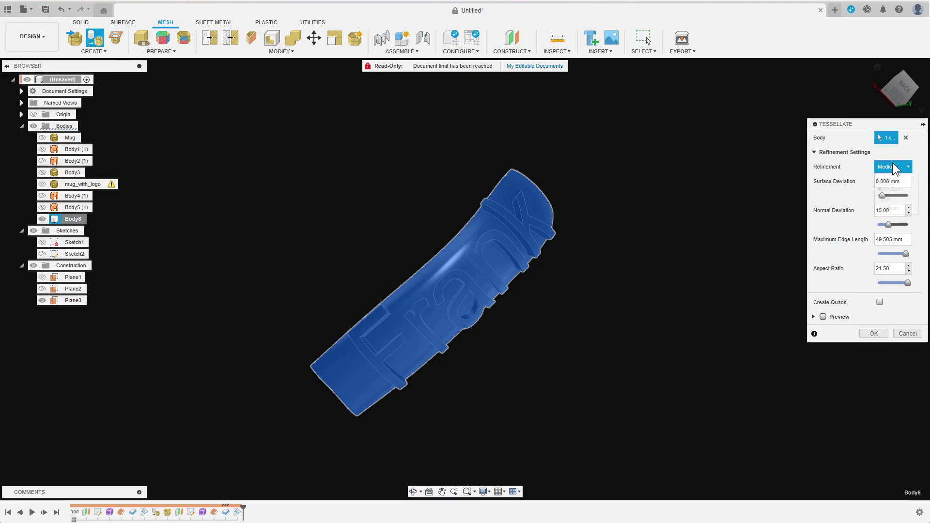
pyautogui.click(103, 329)
pyautogui.click(874, 289)
pyautogui.write('tool')
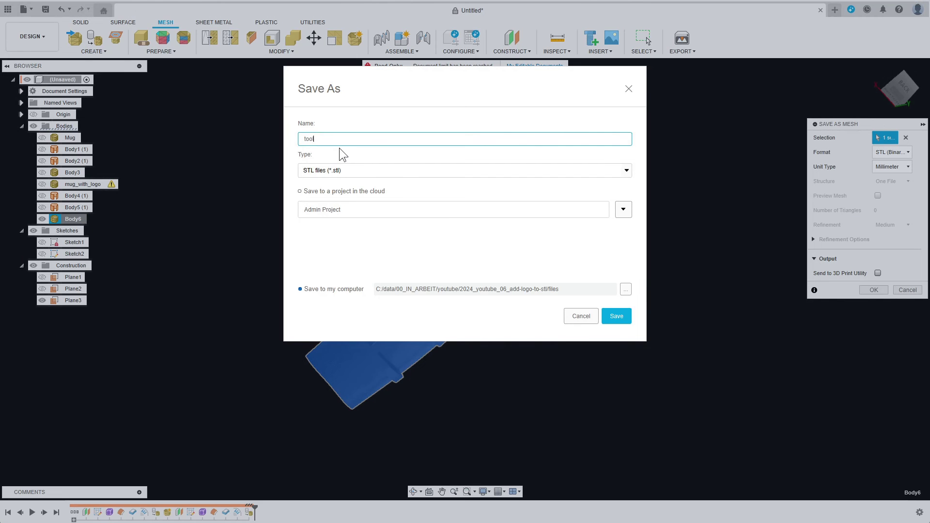
pyautogui.write('mug_with_logo')
pyautogui.click(617, 318)
# Open mug_with_logo.stl and import tool_name.stl into MeshLab.
pyautogui.doubleClick(146, 85)
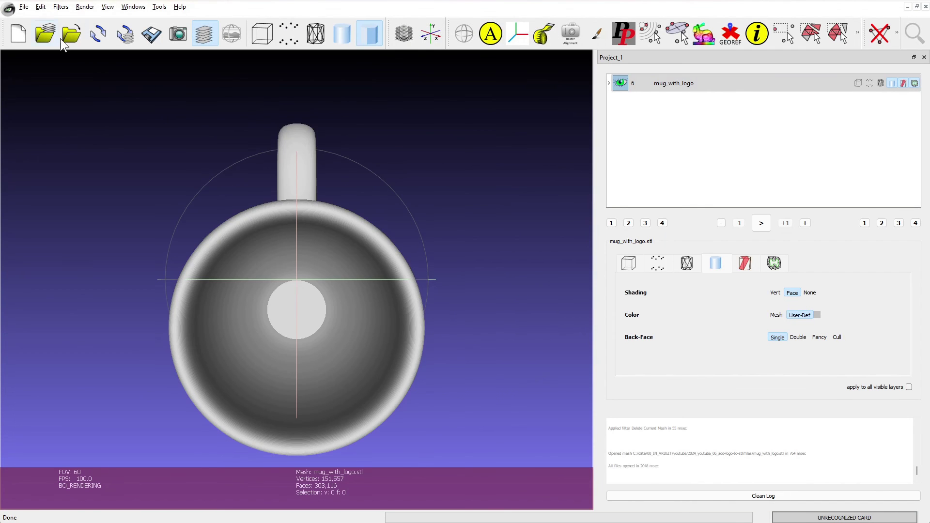
pyautogui.click(71, 34)
pyautogui.doubleClick(124, 98)
pyautogui.click(436, 303)
# Union the mug and name meshes and export the union layer.
pyautogui.rightClick(675, 82)
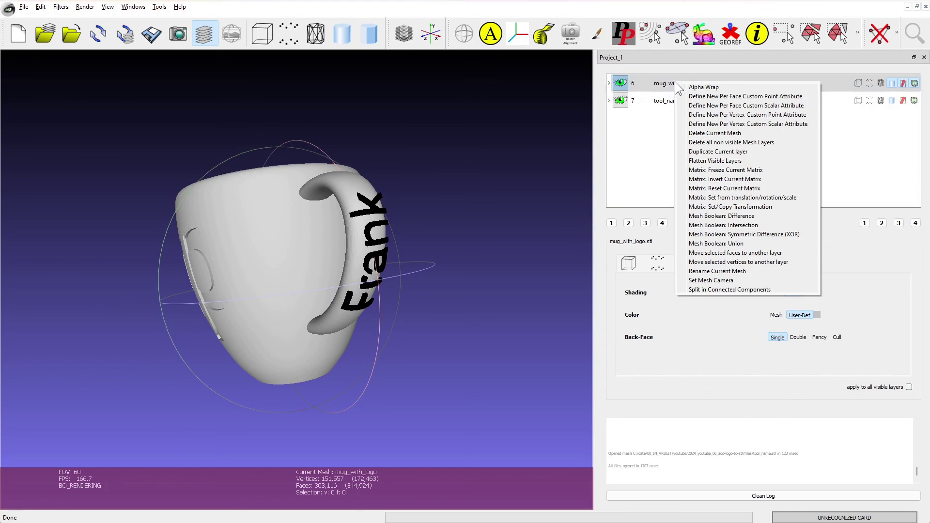
pyautogui.click(770, 240)
pyautogui.click(510, 445)
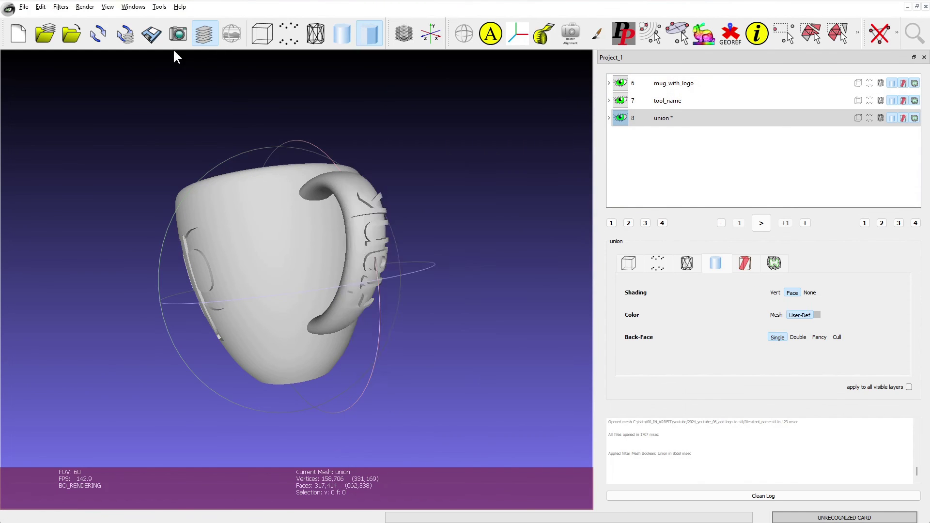
pyautogui.click(151, 34)
pyautogui.press('Return')
pyautogui.click(556, 359)
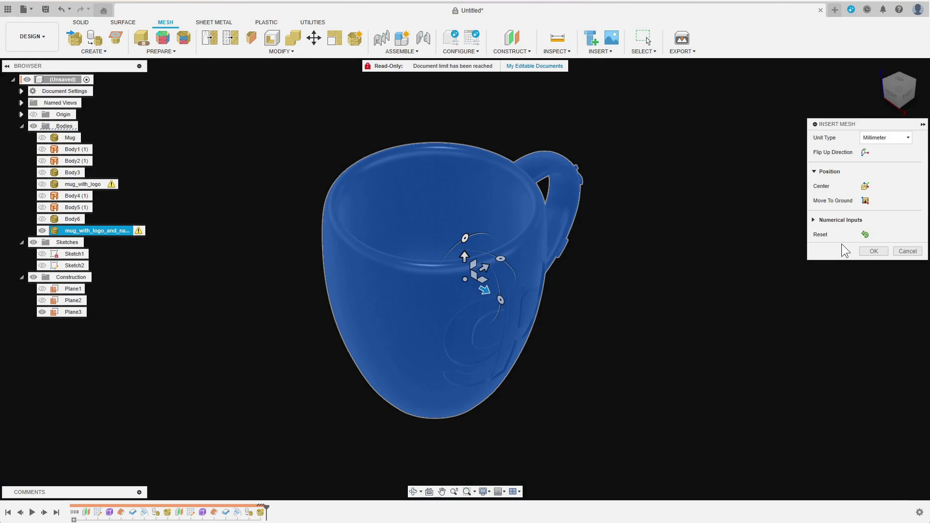
# Insert mug_with_logo_and_name.stl and check the combined mug body.
pyautogui.click(850, 249)
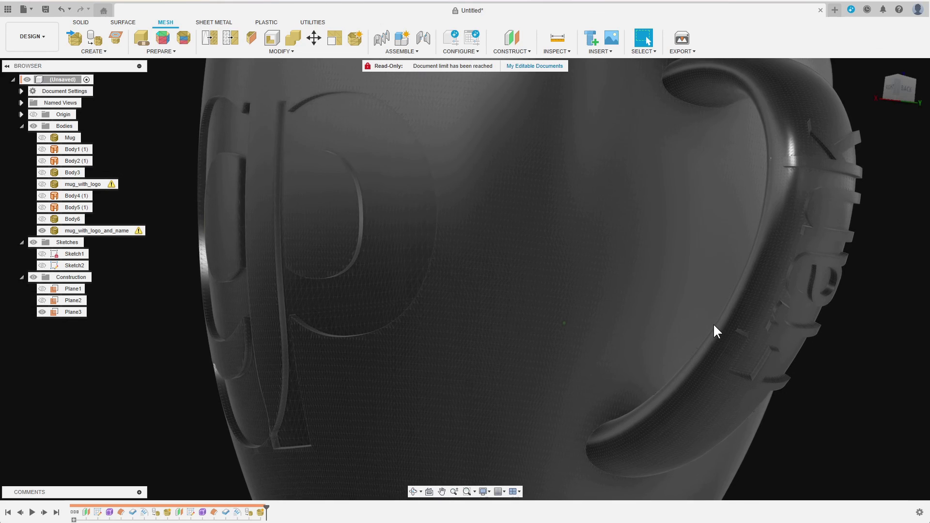
pyautogui.click(705, 322)
pyautogui.click(849, 378)
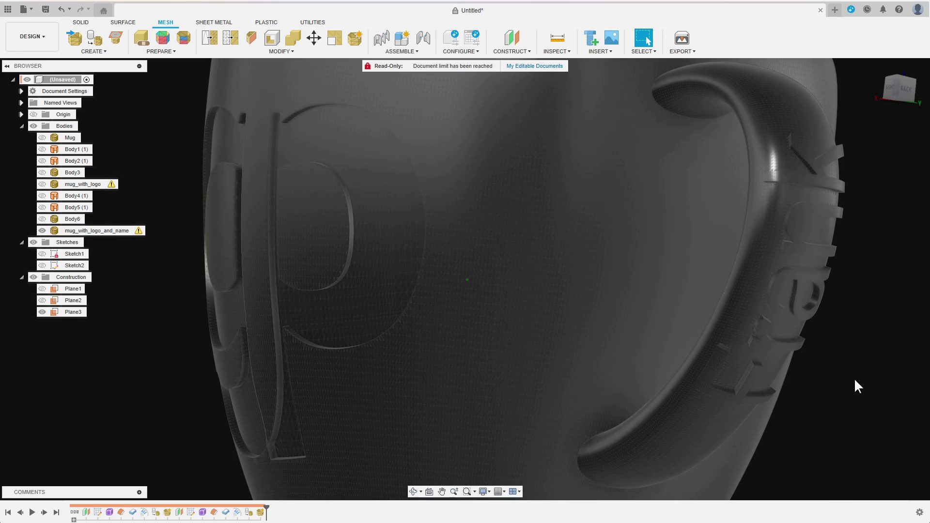